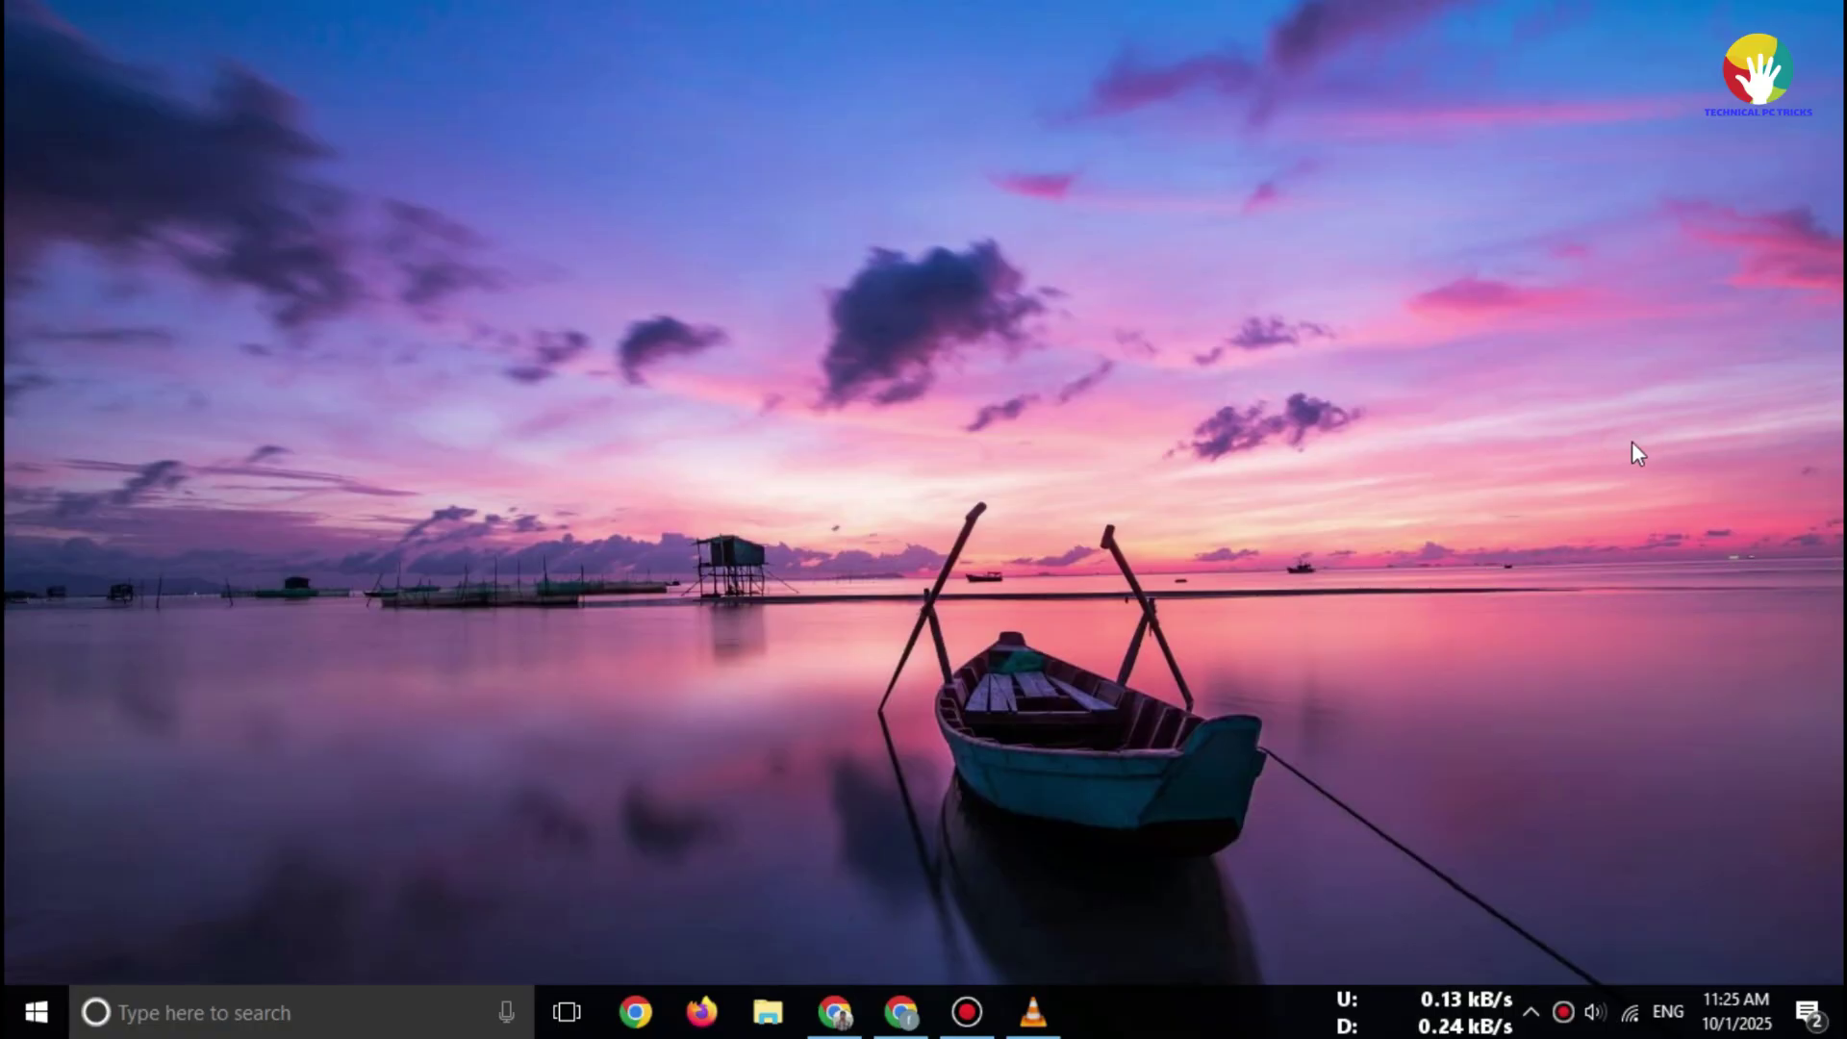
# - Refresh the desktop four times, then bring the SOLIDWORKS browser window forward
pyautogui.rightClick(1633, 448)
pyautogui.click(1650, 569)
pyautogui.rightClick(1645, 513)
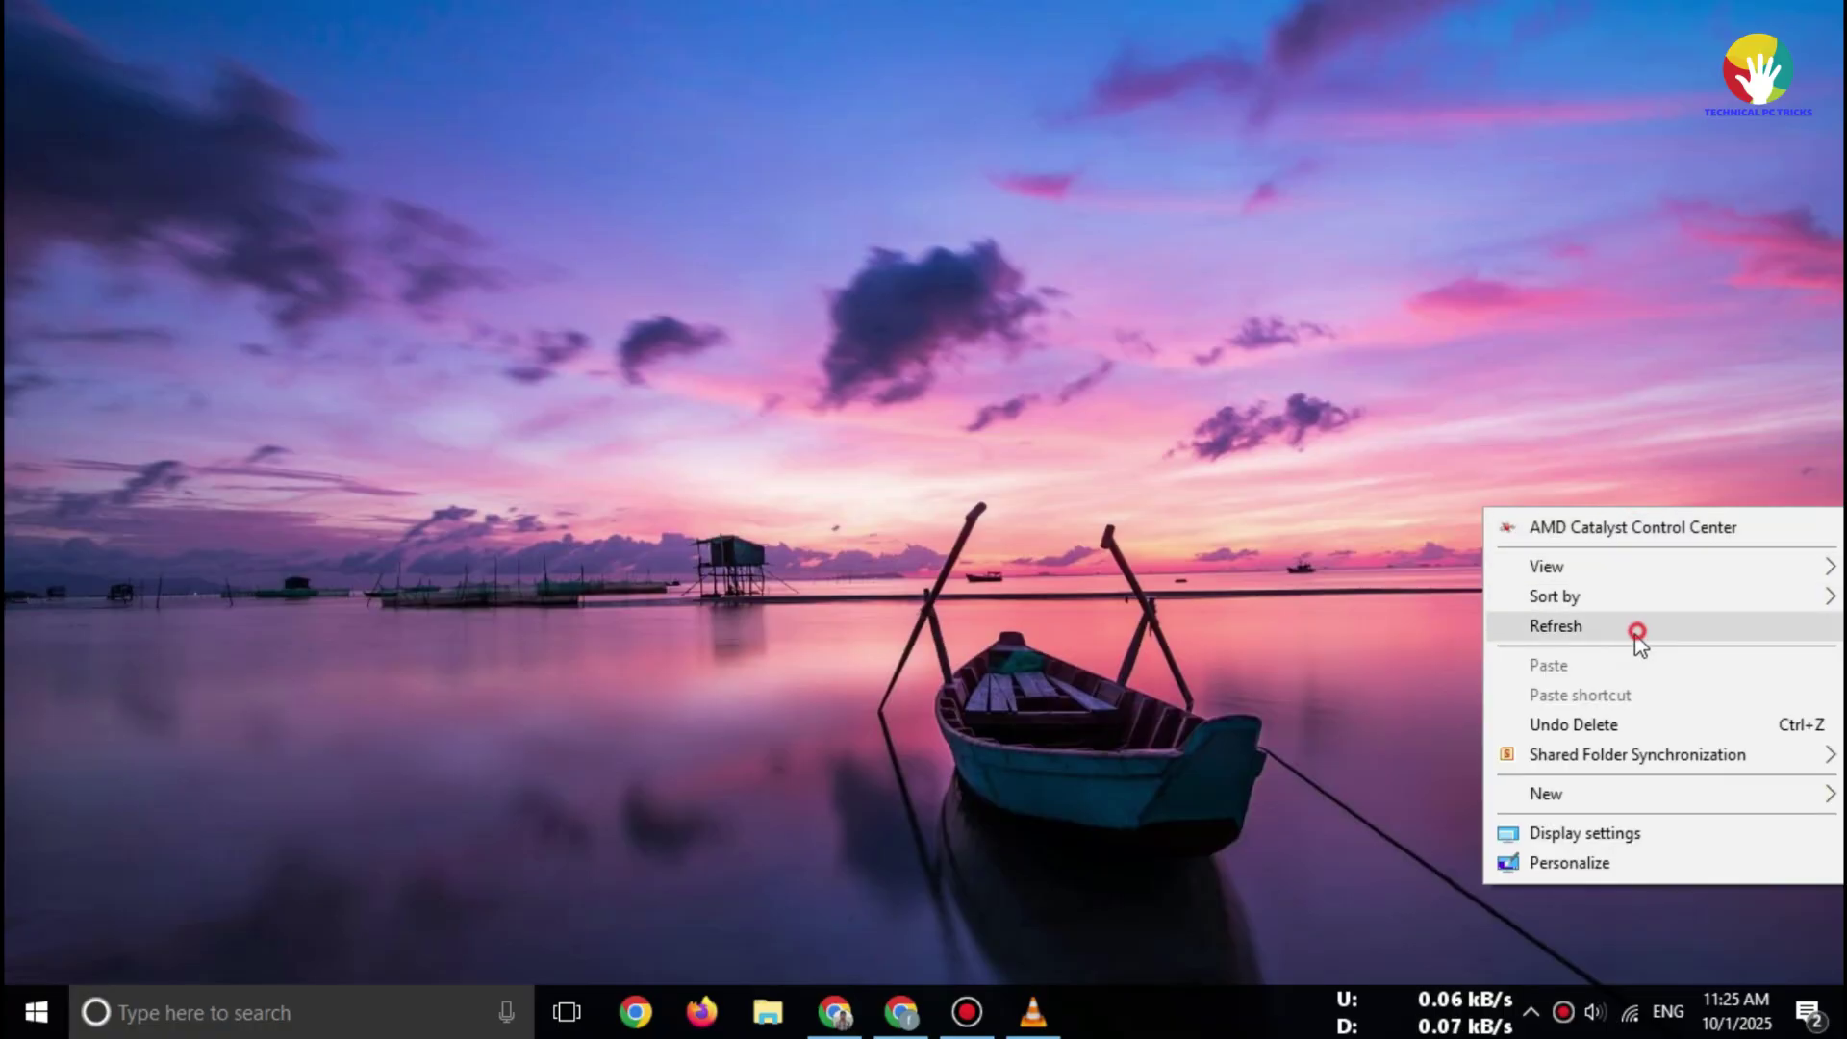
pyautogui.click(1638, 638)
pyautogui.rightClick(1619, 552)
pyautogui.click(1625, 677)
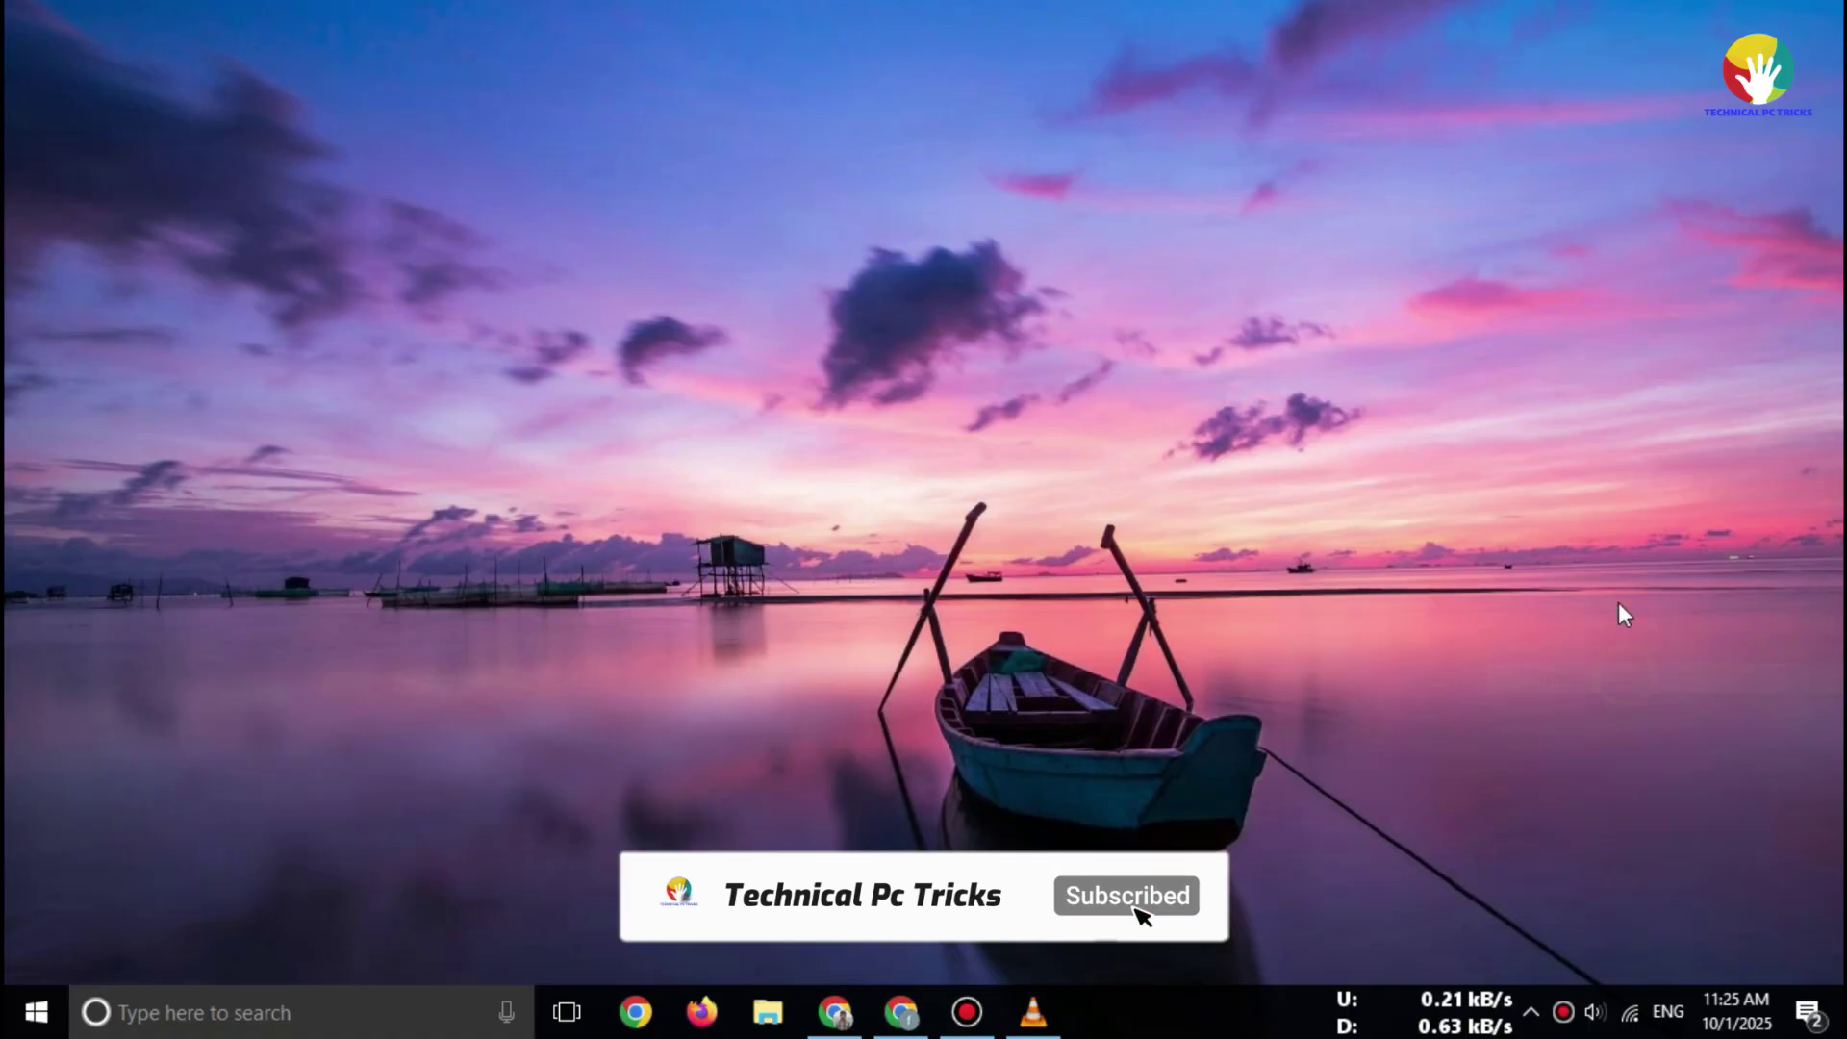
pyautogui.rightClick(1545, 397)
pyautogui.click(1579, 515)
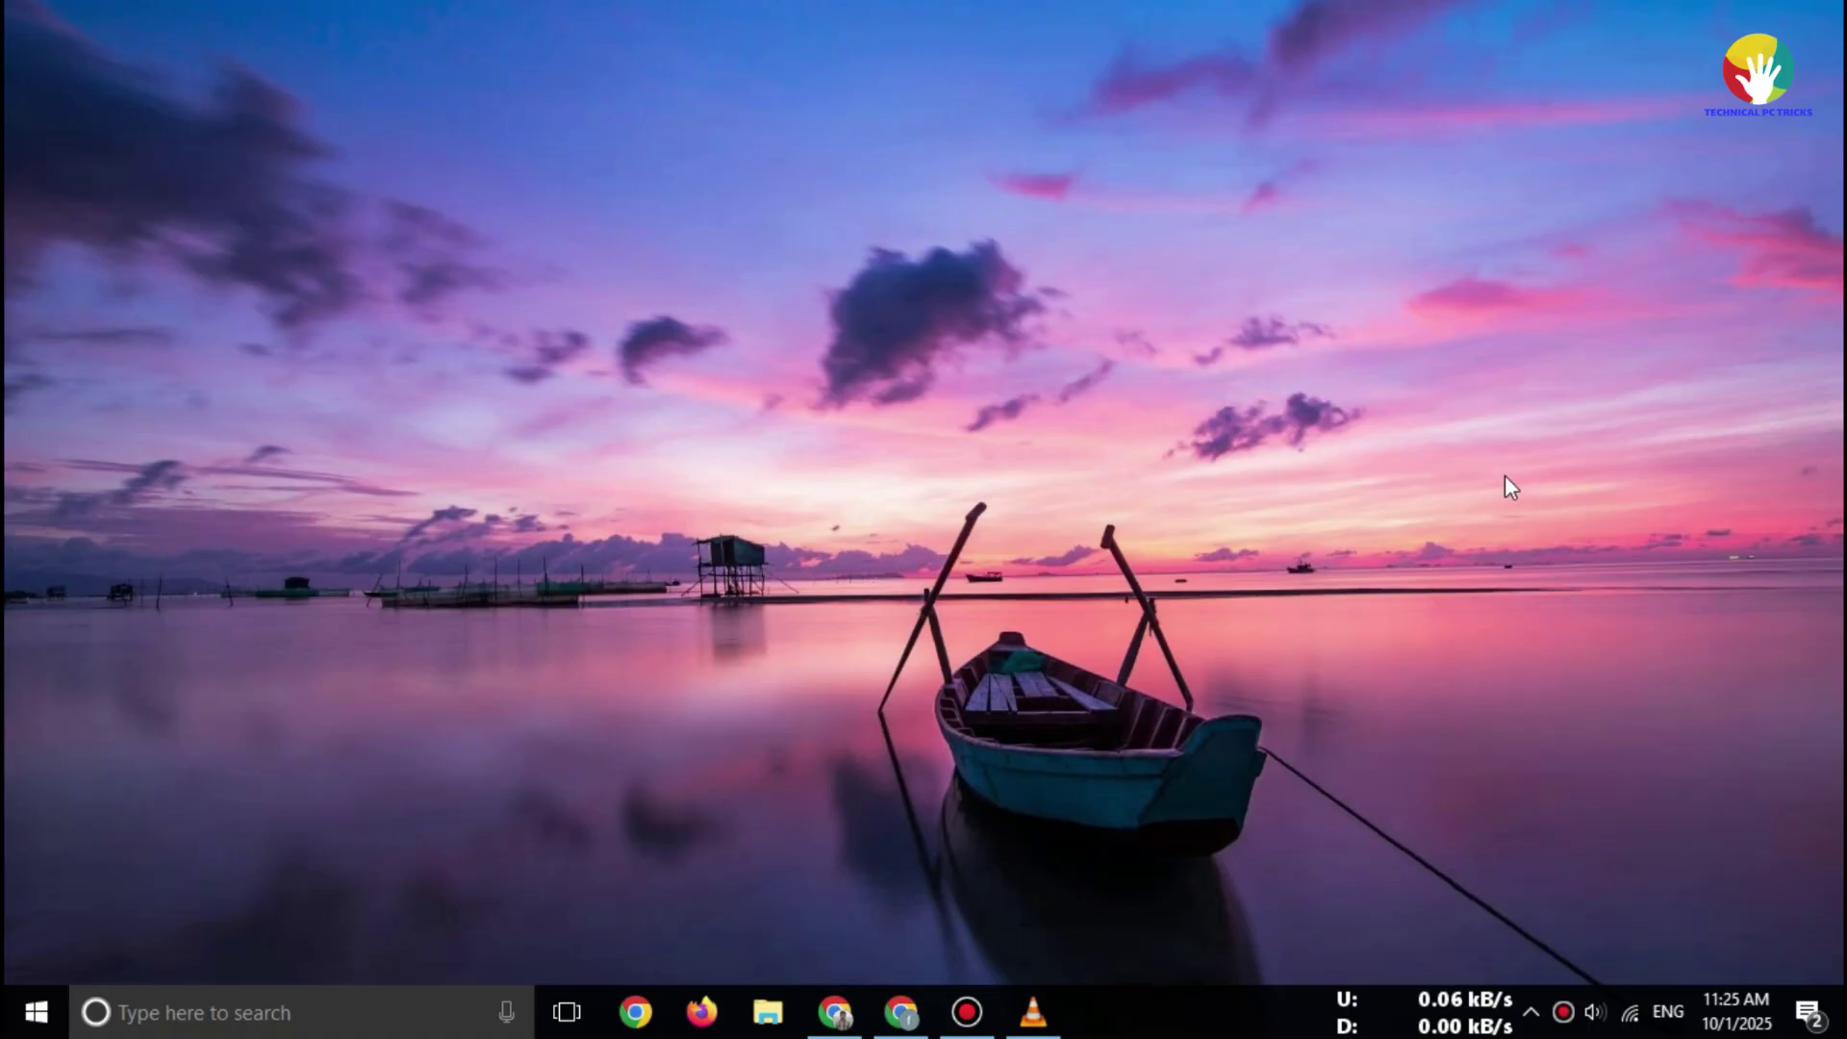
pyautogui.click(898, 1015)
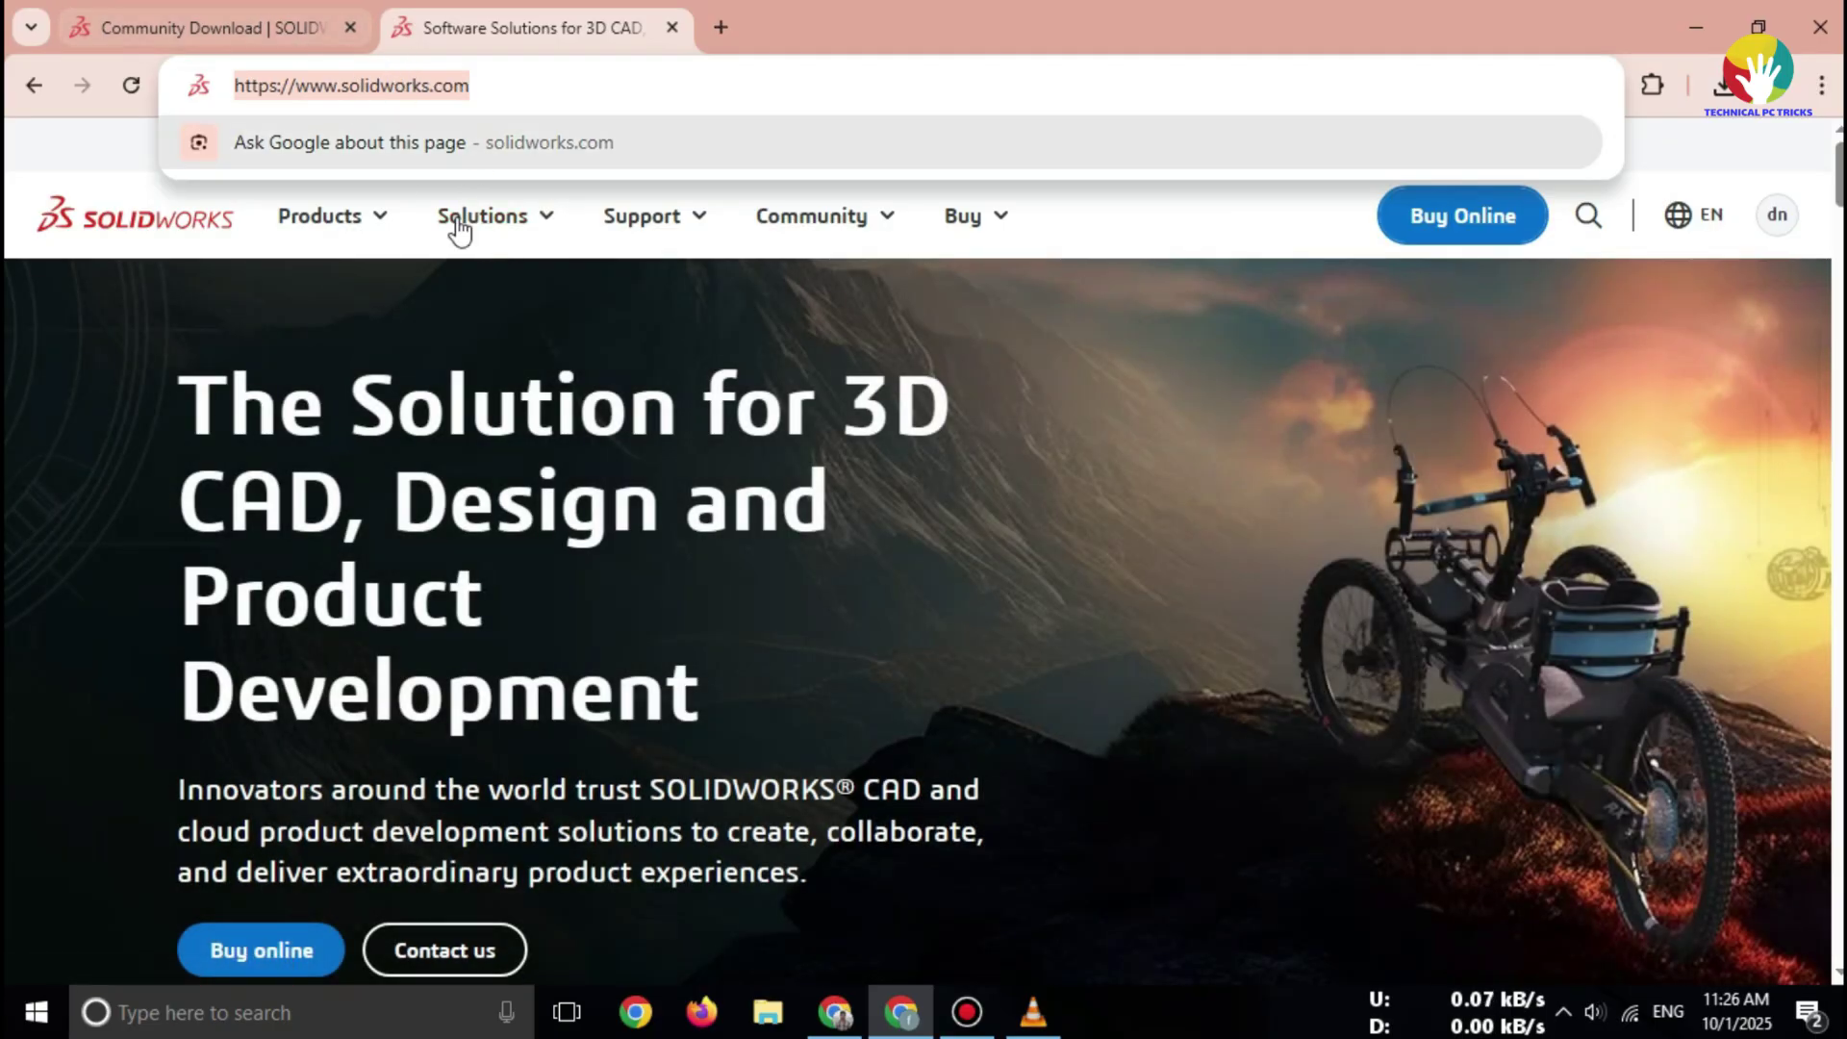
pyautogui.click(465, 223)
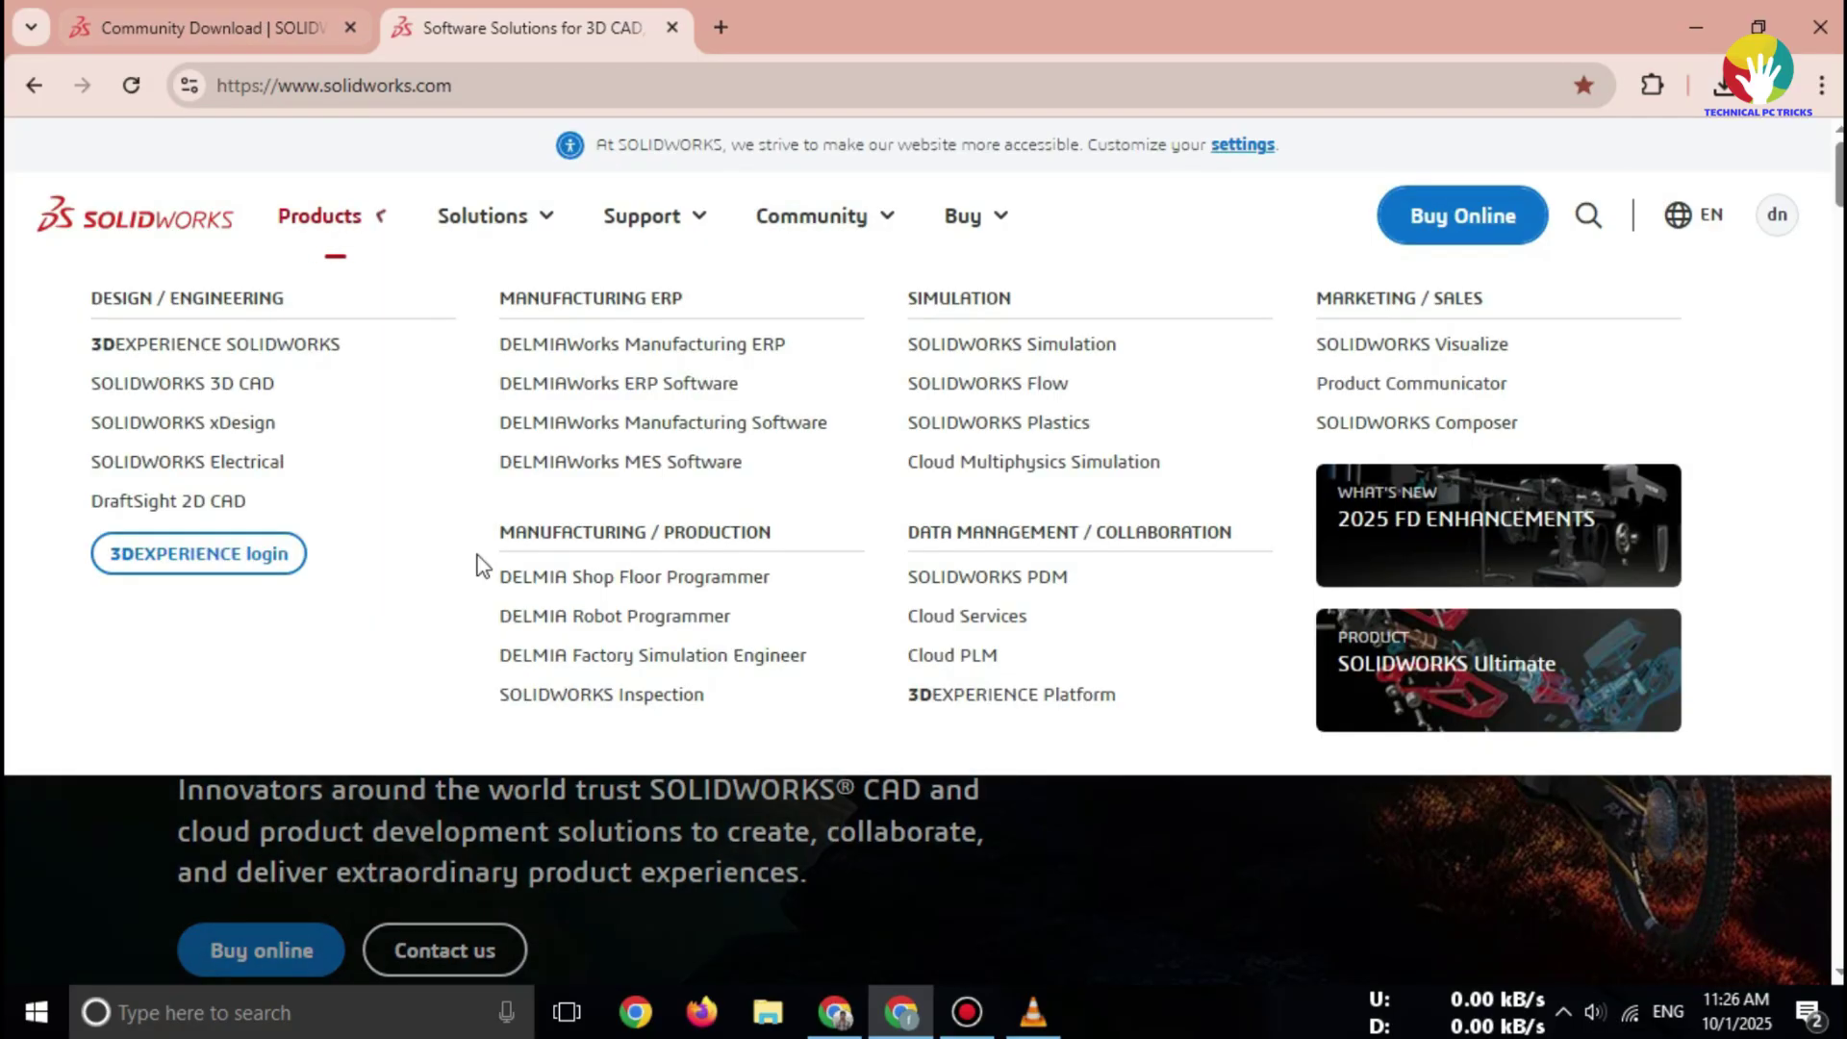
pyautogui.scroll(-4, 483, 631)
pyautogui.scroll(-3, 596, 574)
pyautogui.scroll(-3, 598, 571)
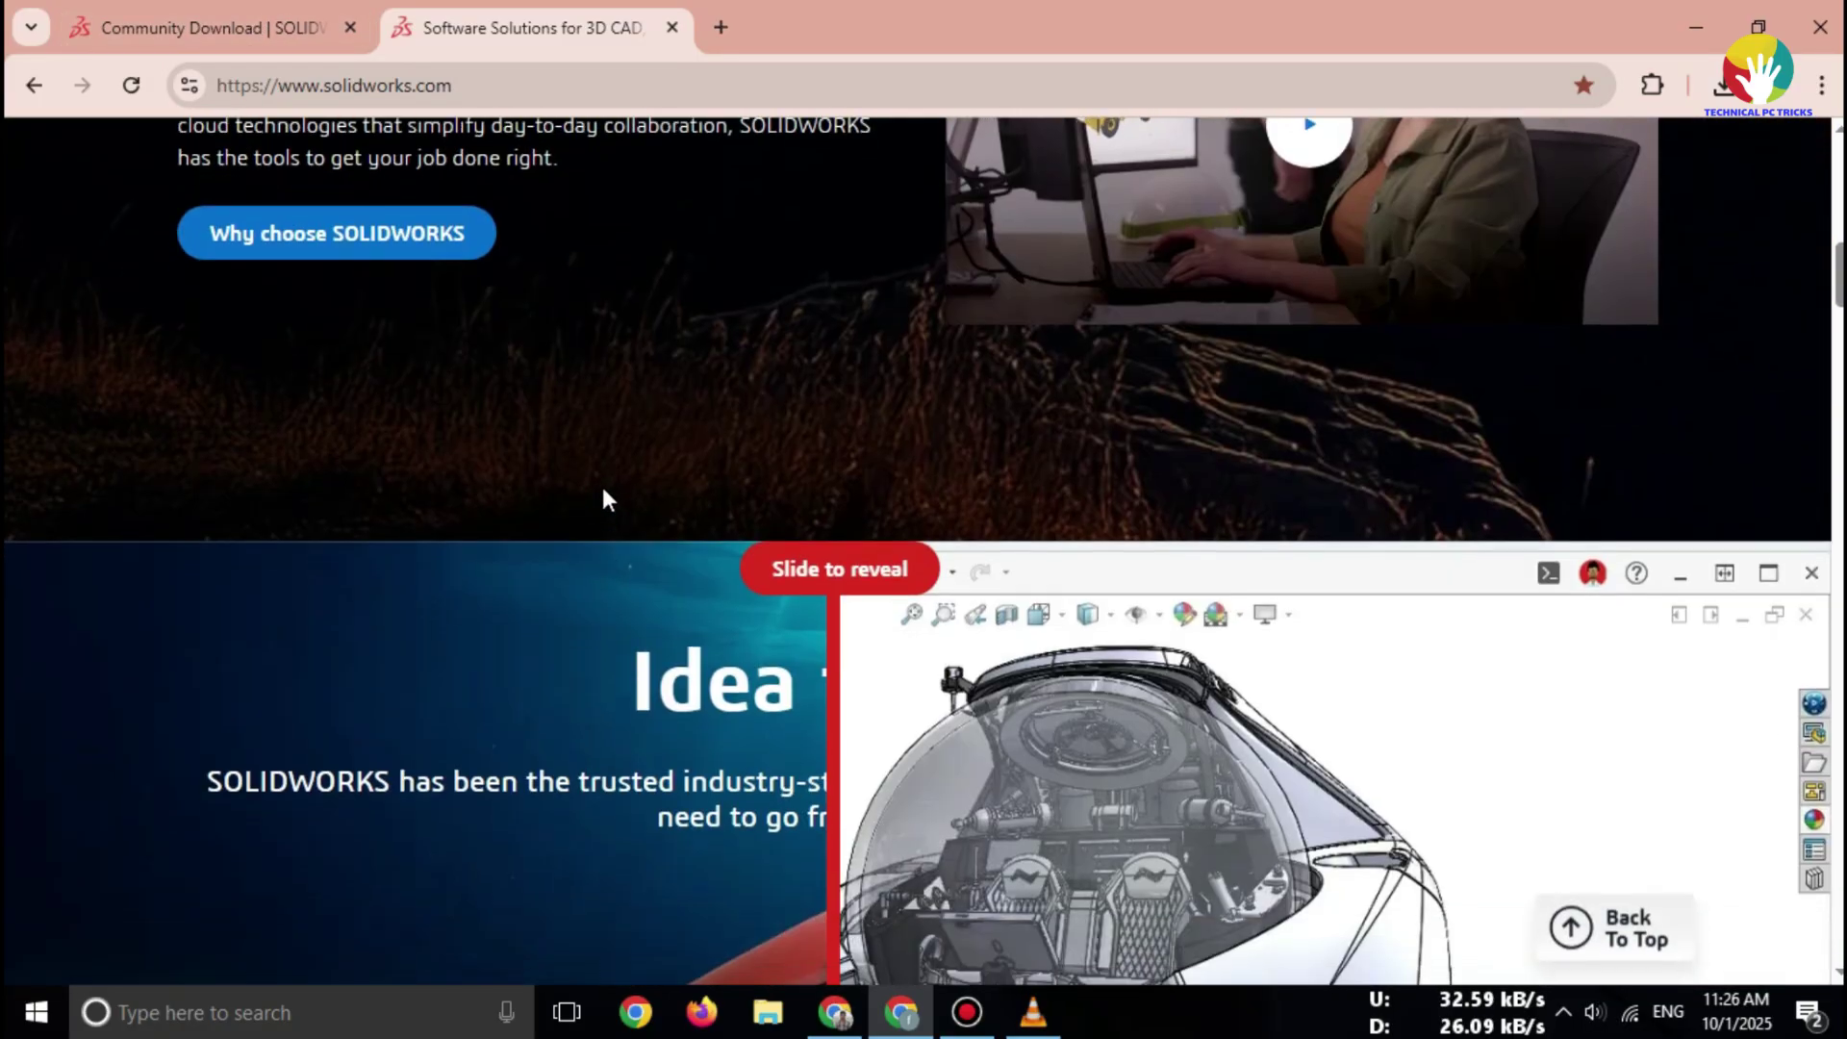
pyautogui.scroll(-3, 600, 491)
pyautogui.scroll(-2, 598, 491)
pyautogui.scroll(-2, 590, 501)
pyautogui.scroll(-3, 585, 516)
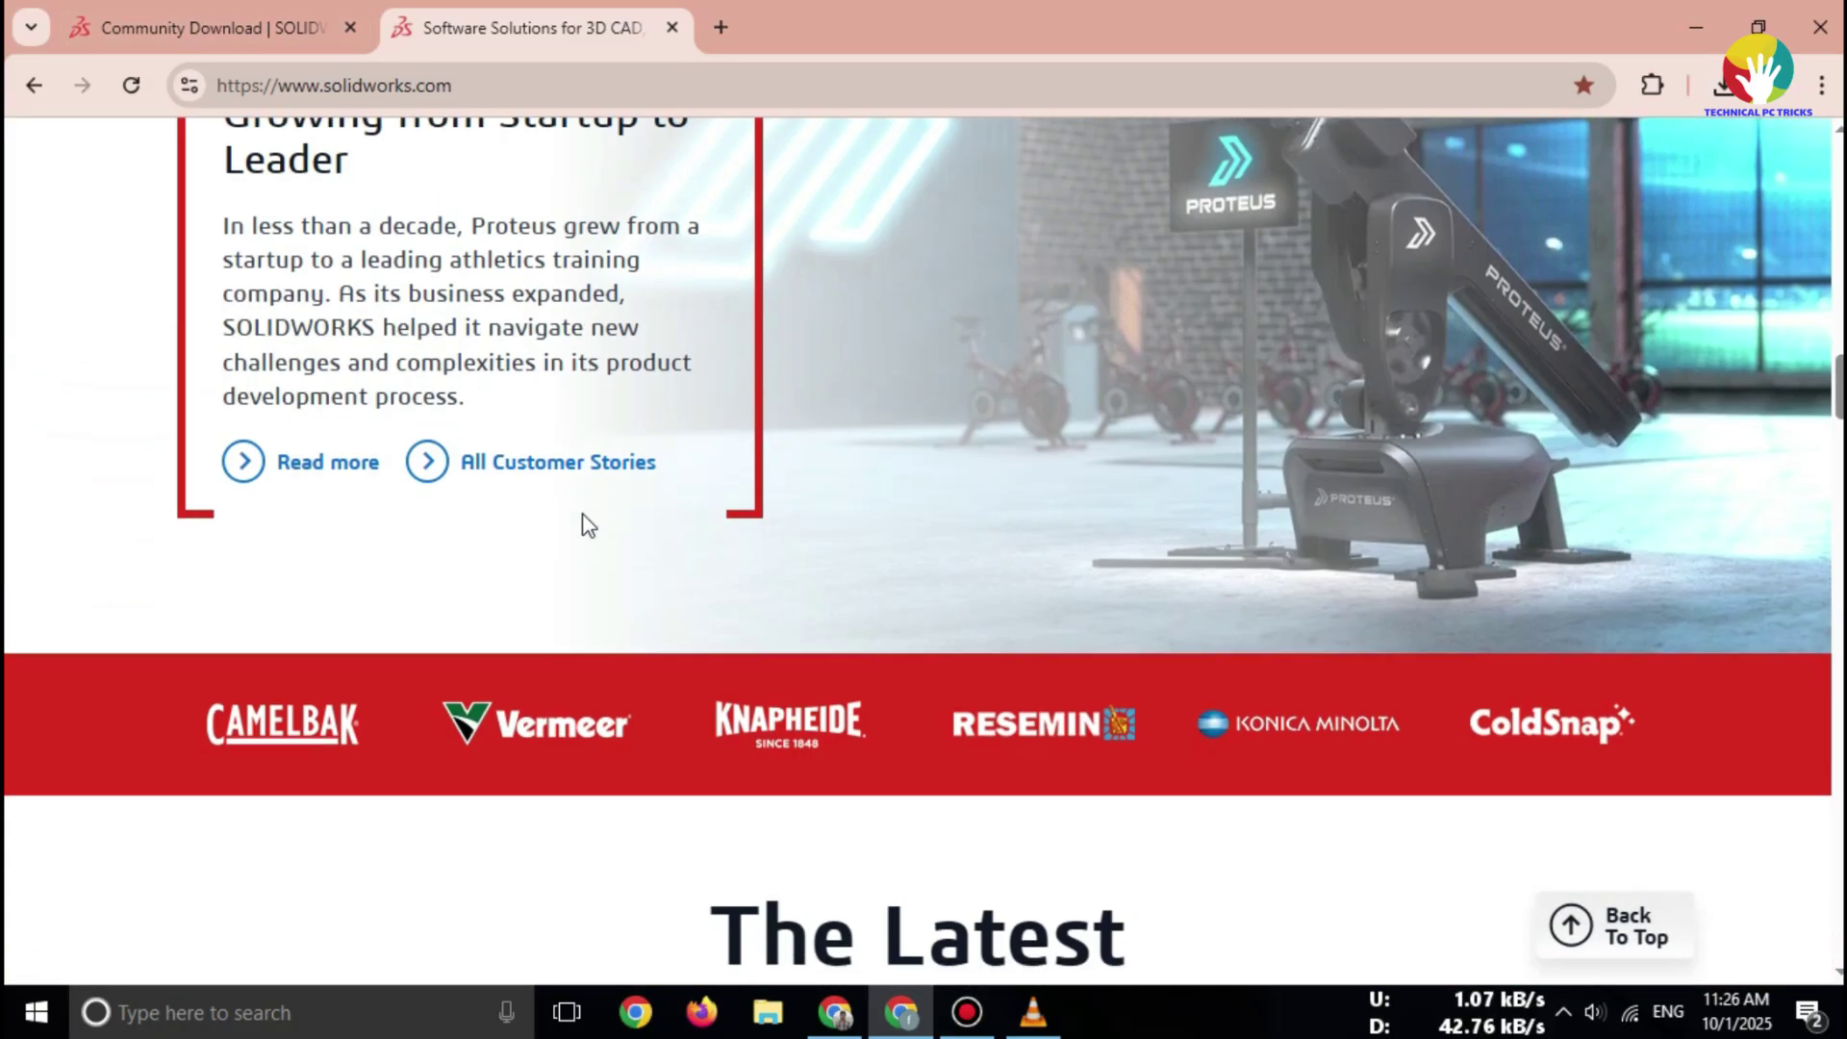
pyautogui.scroll(-3, 582, 525)
pyautogui.scroll(-3, 499, 413)
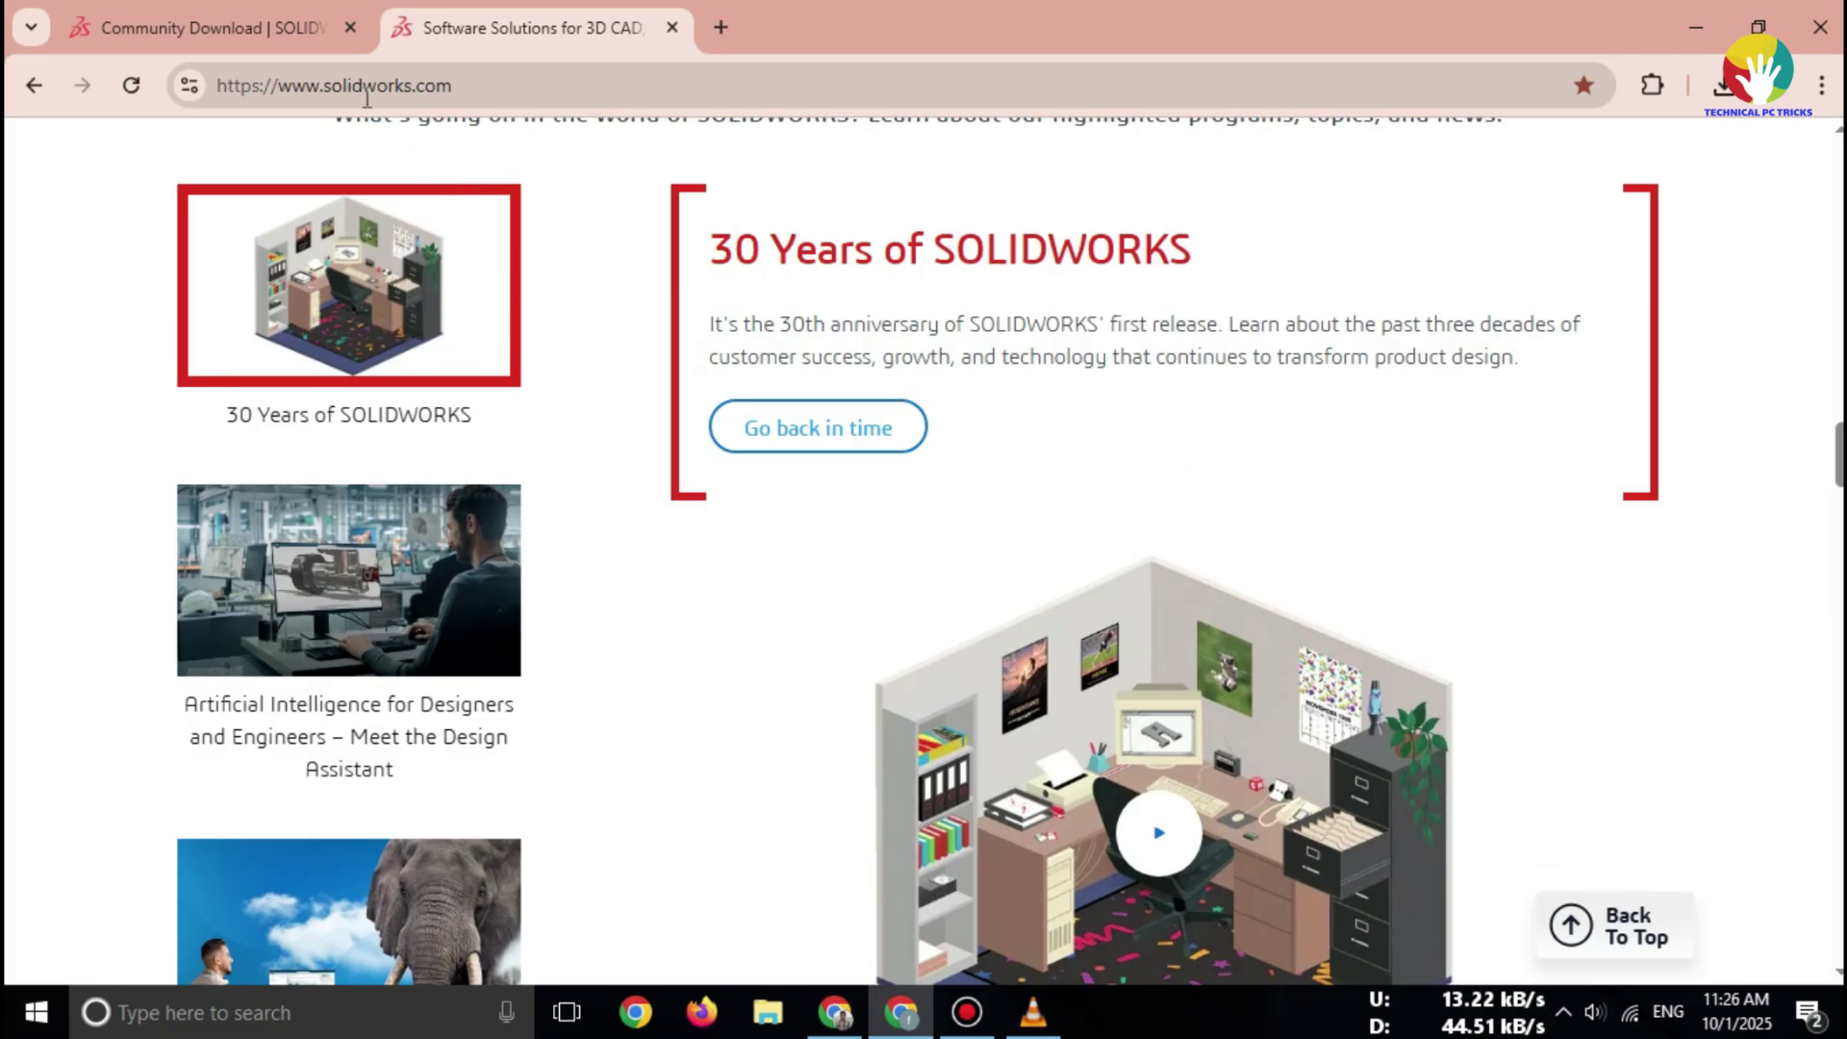
pyautogui.scroll(2, 512, 487)
pyautogui.scroll(5, 504, 503)
pyautogui.scroll(4, 486, 521)
pyautogui.scroll(4, 488, 516)
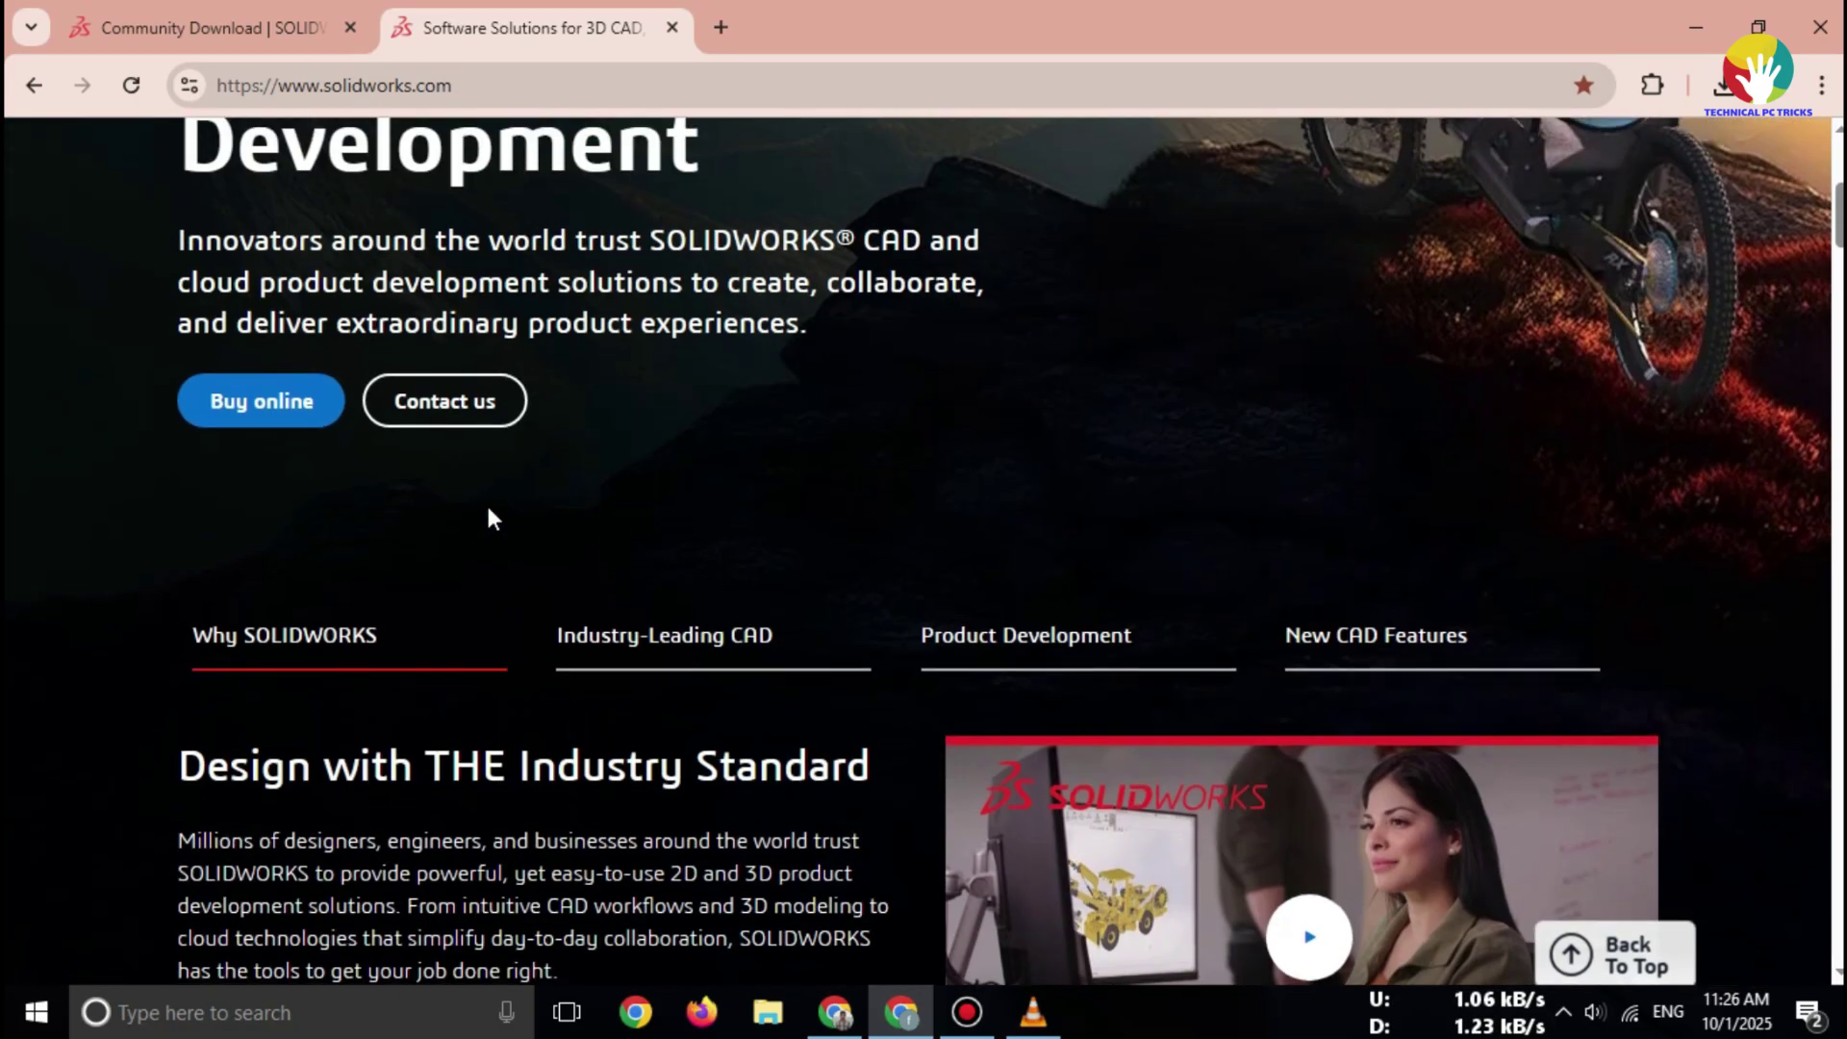
pyautogui.scroll(3, 487, 517)
pyautogui.scroll(2, 486, 516)
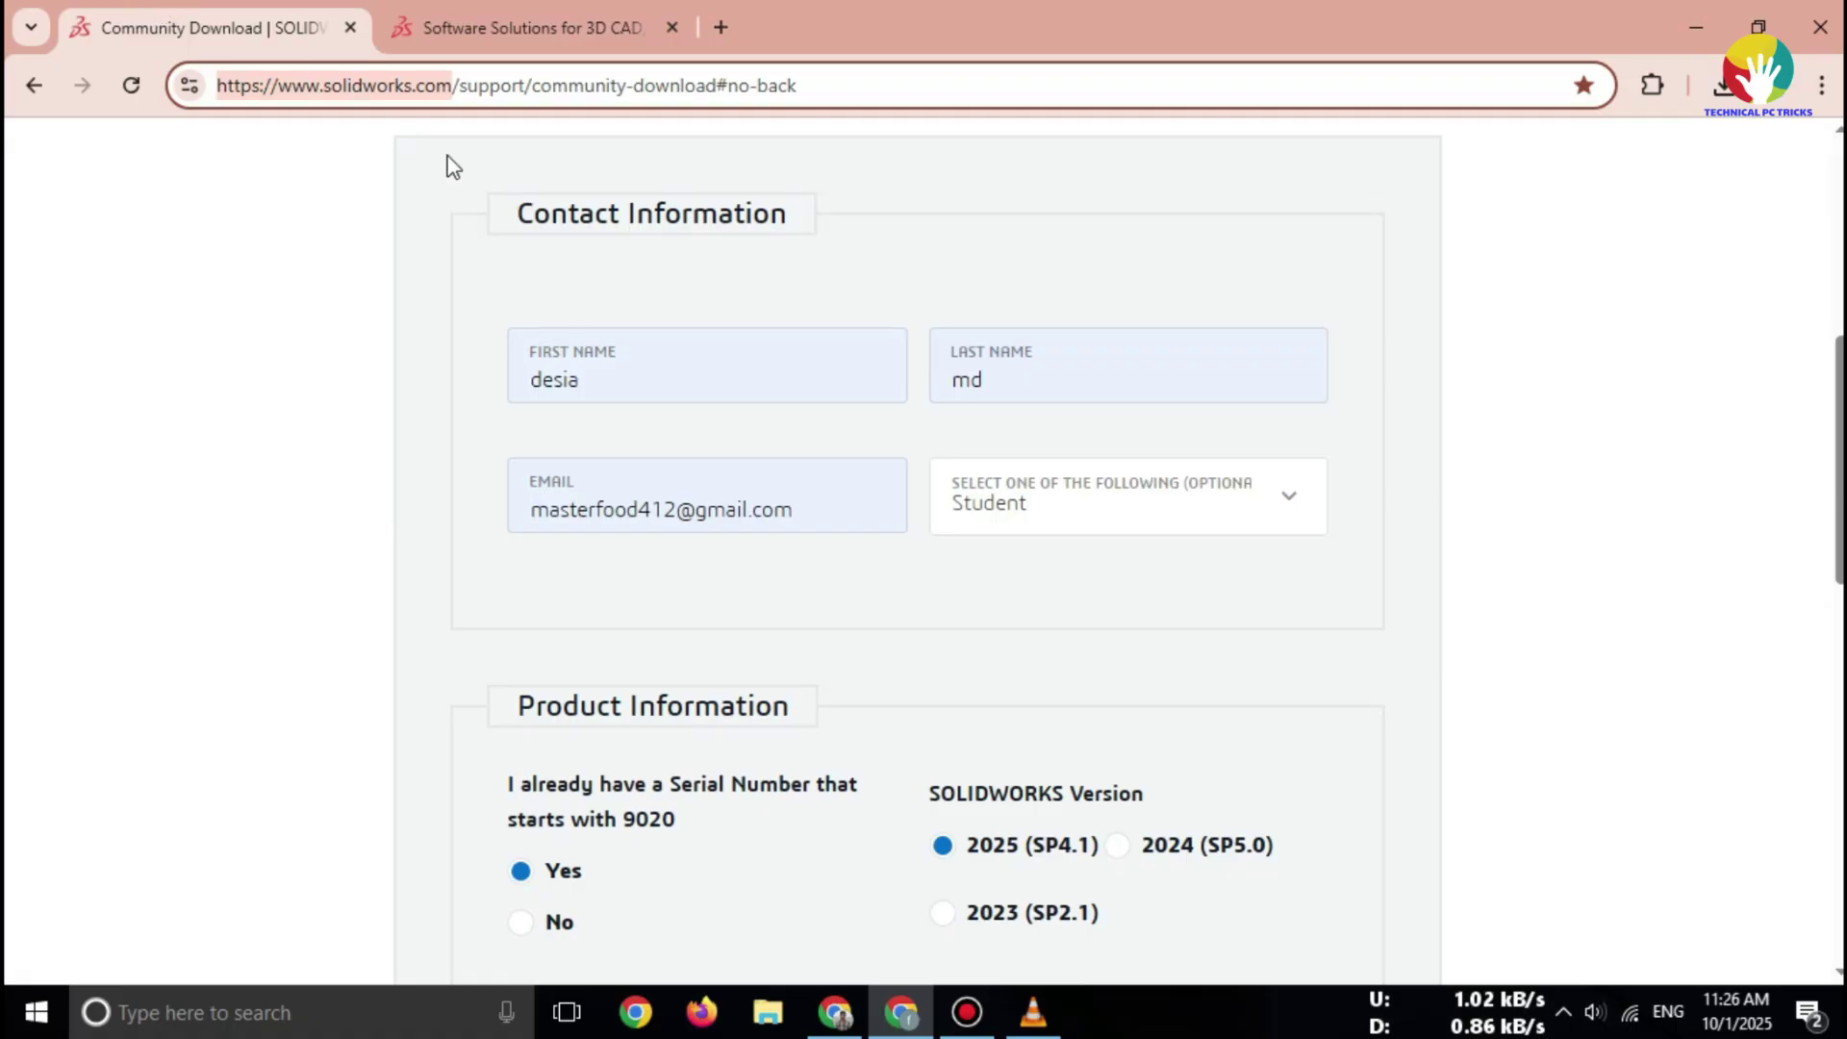
pyautogui.scroll(1, 477, 396)
pyautogui.scroll(2, 481, 407)
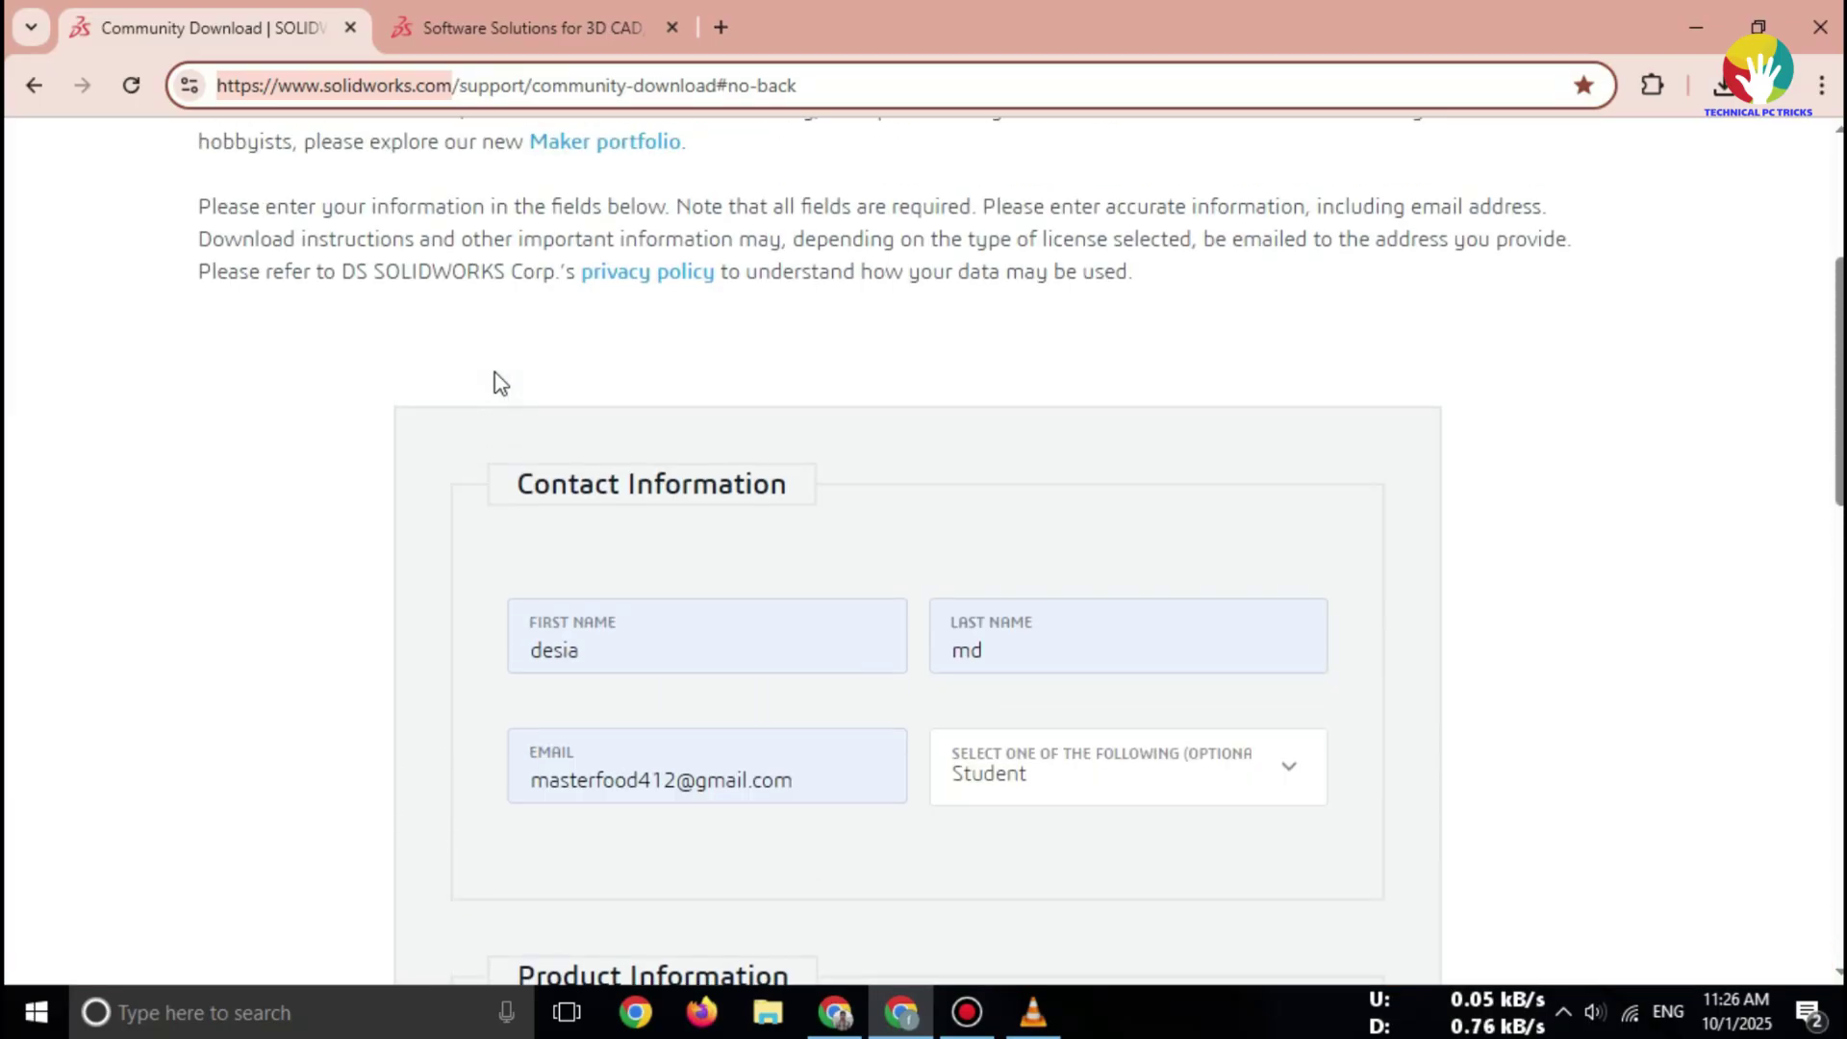
# - Keep Student as the applicant role in the download request form
pyautogui.click(1028, 788)
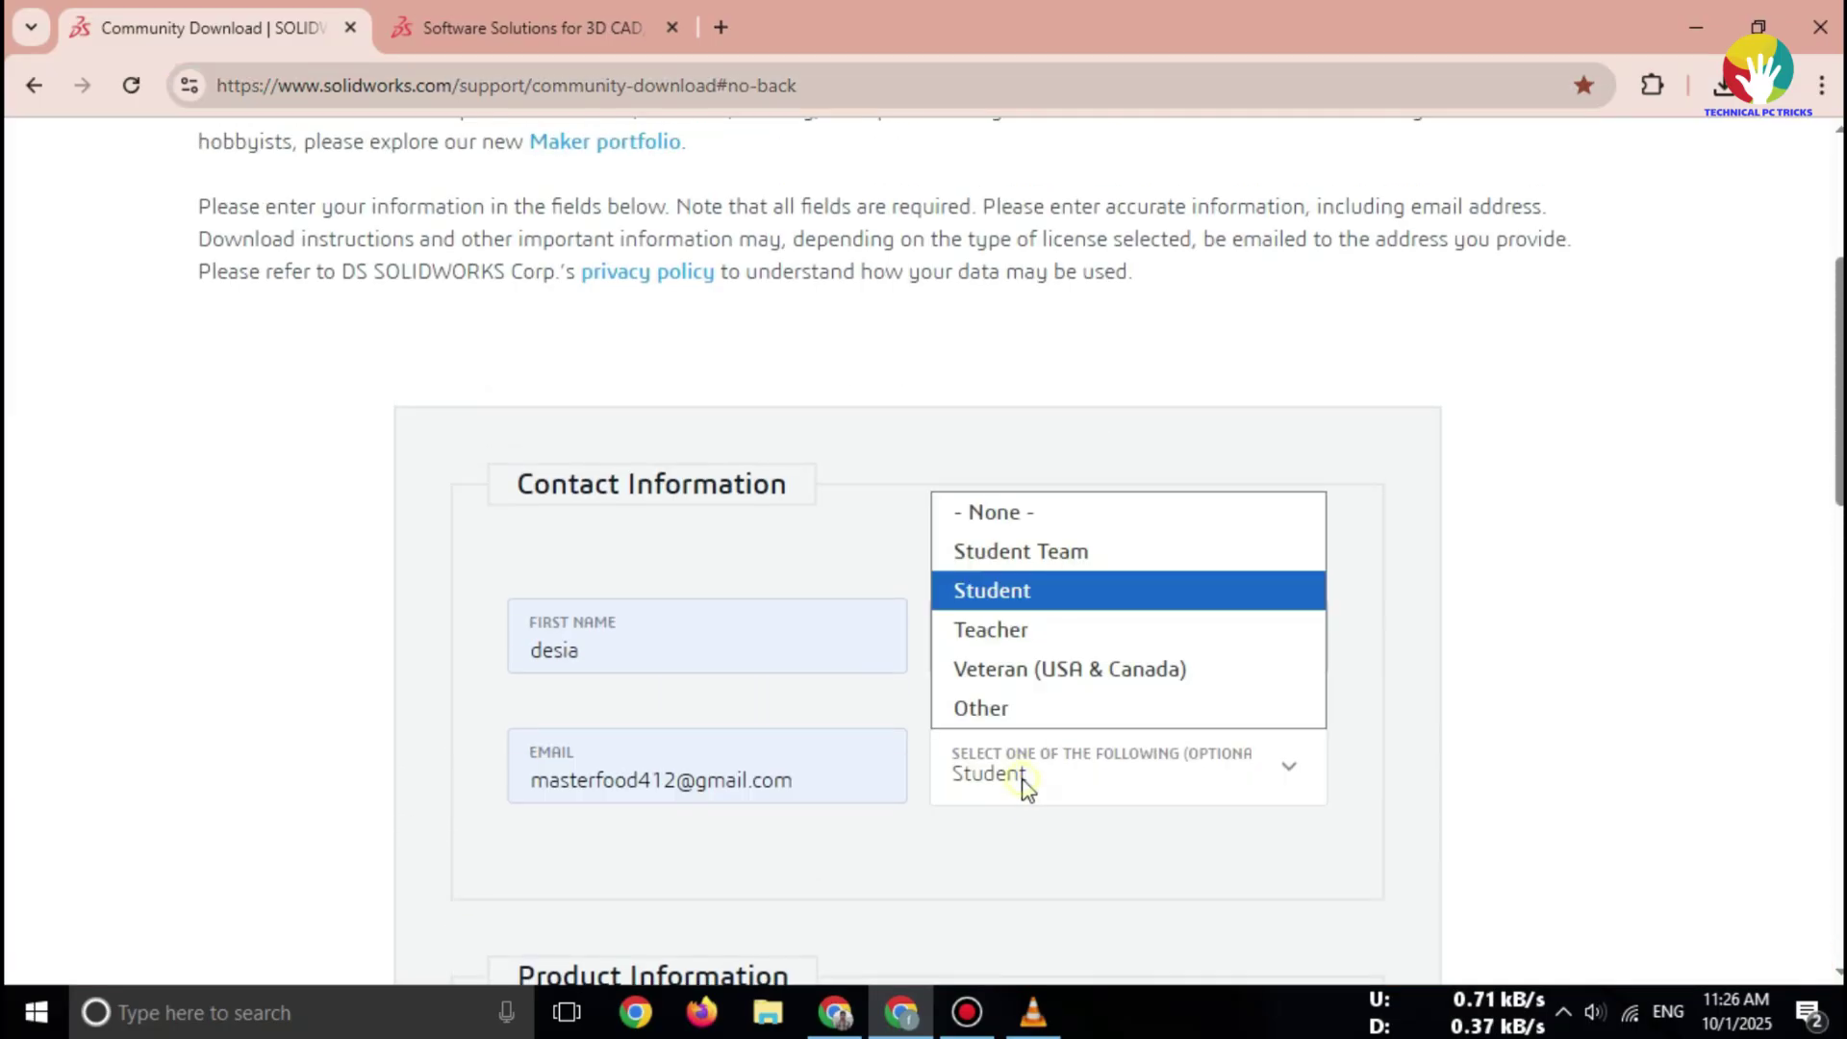
pyautogui.click(983, 607)
pyautogui.scroll(-2, 759, 731)
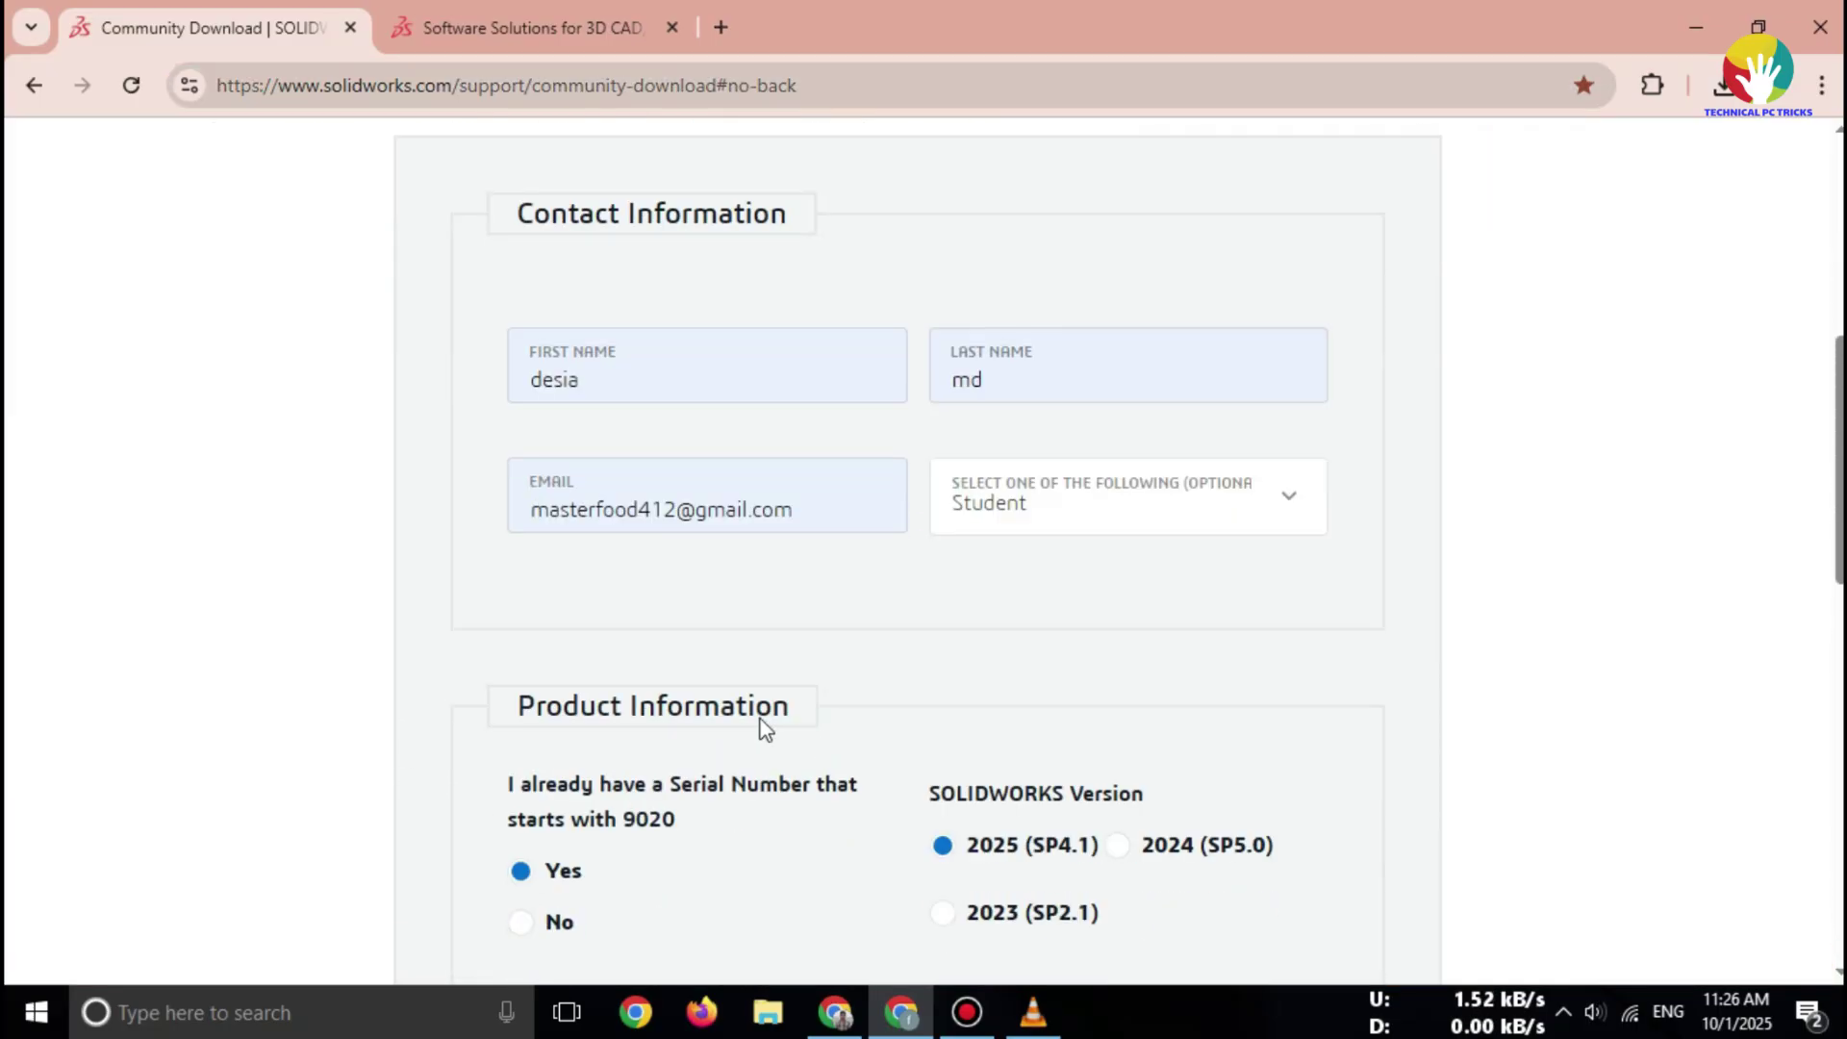
pyautogui.scroll(-2, 636, 809)
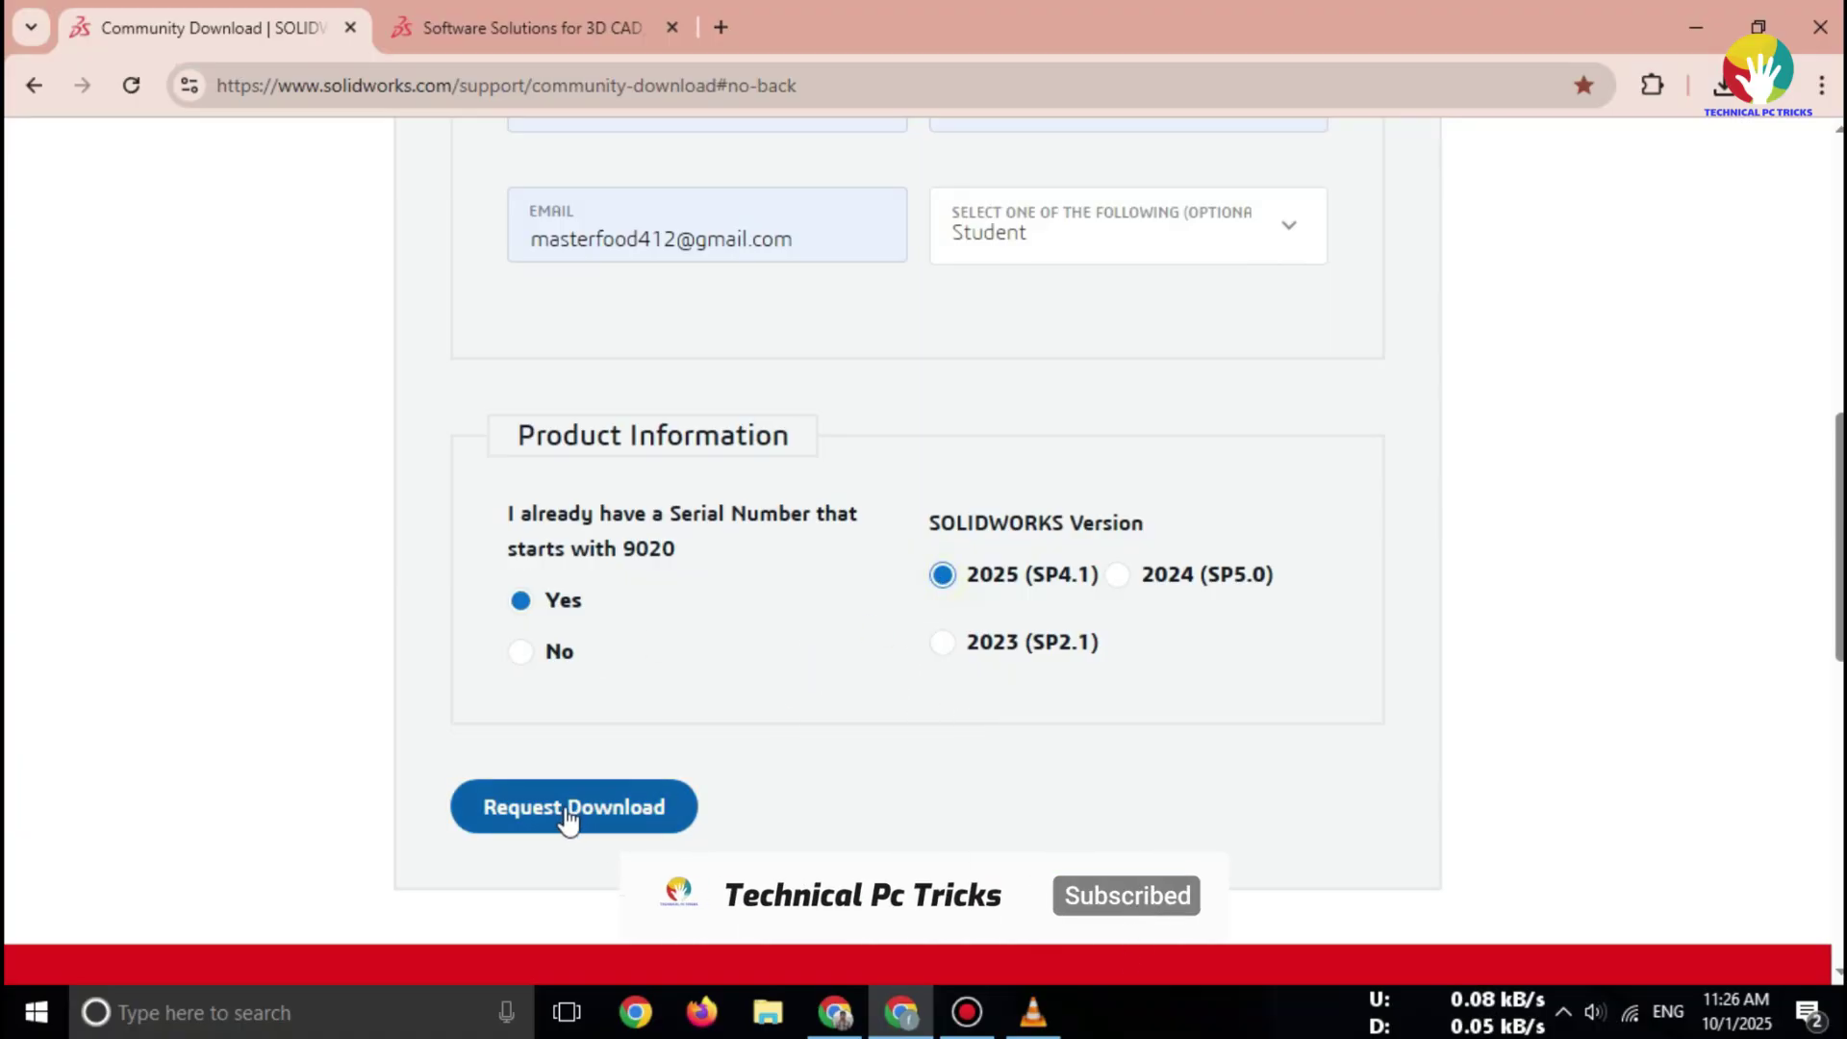
pyautogui.scroll(3, 570, 817)
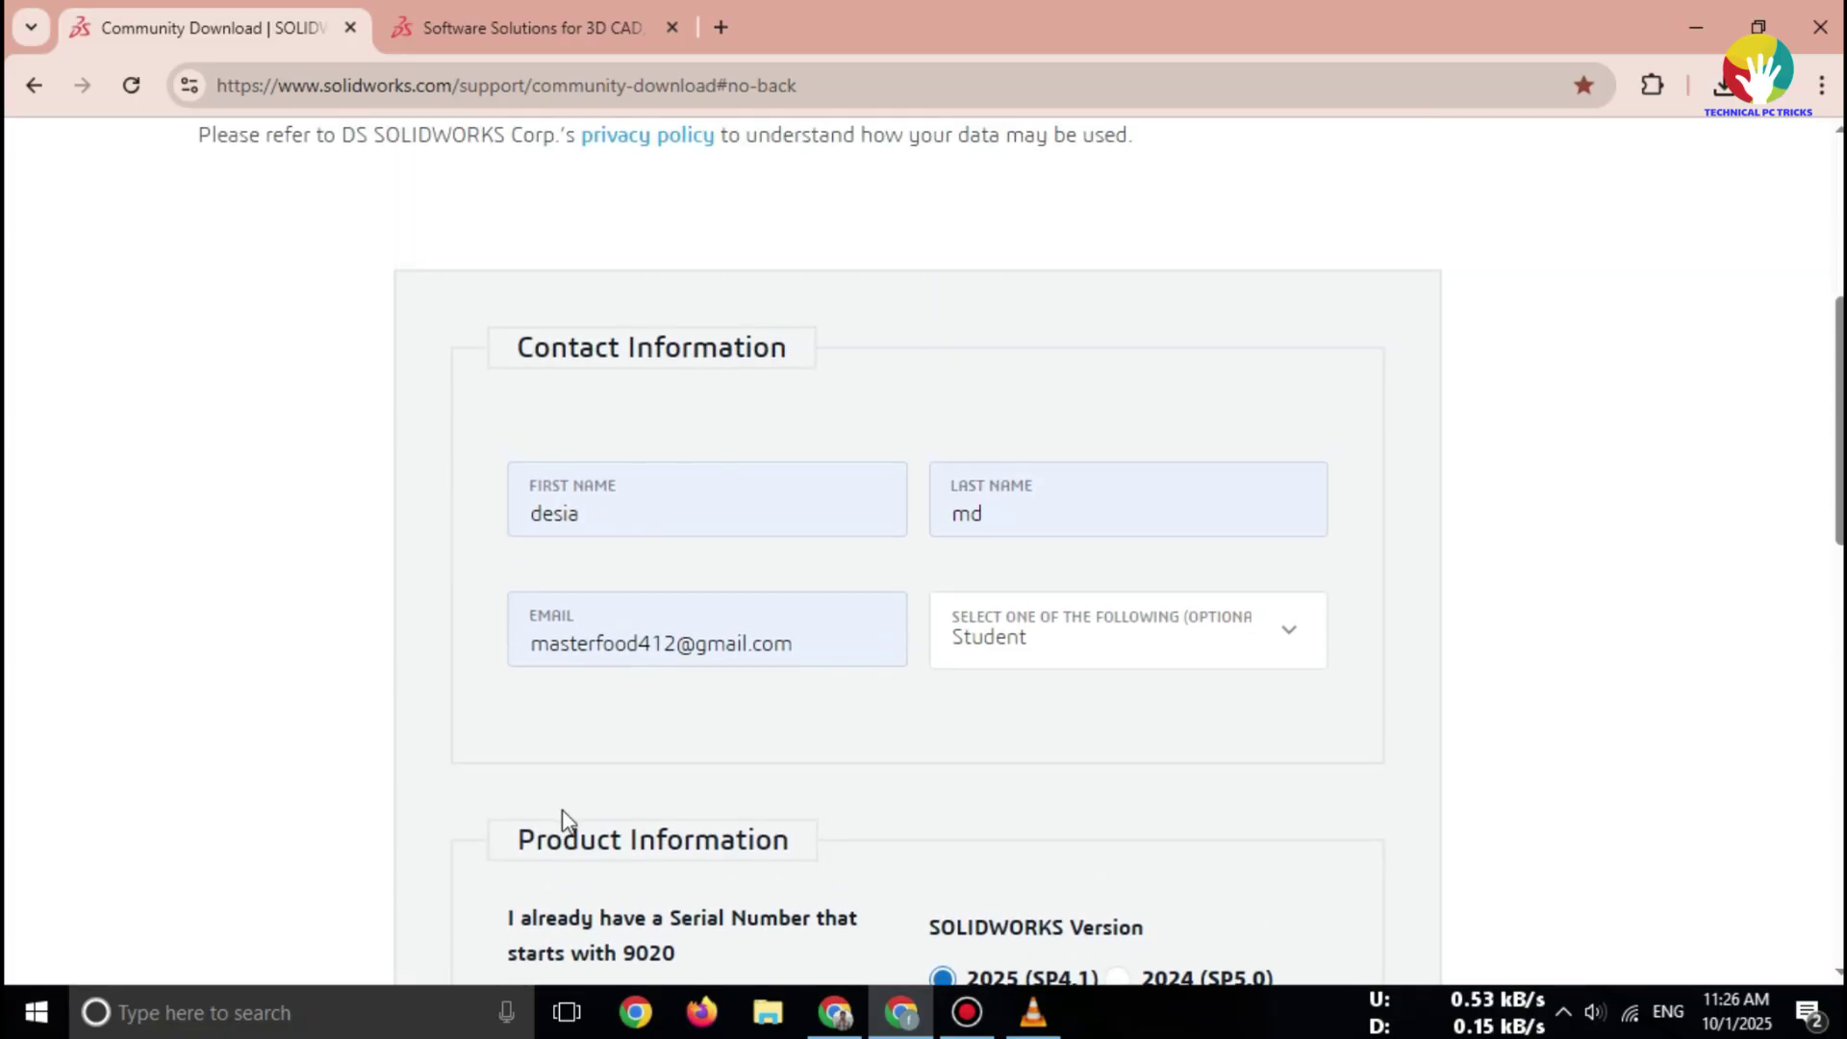
pyautogui.scroll(-5, 565, 780)
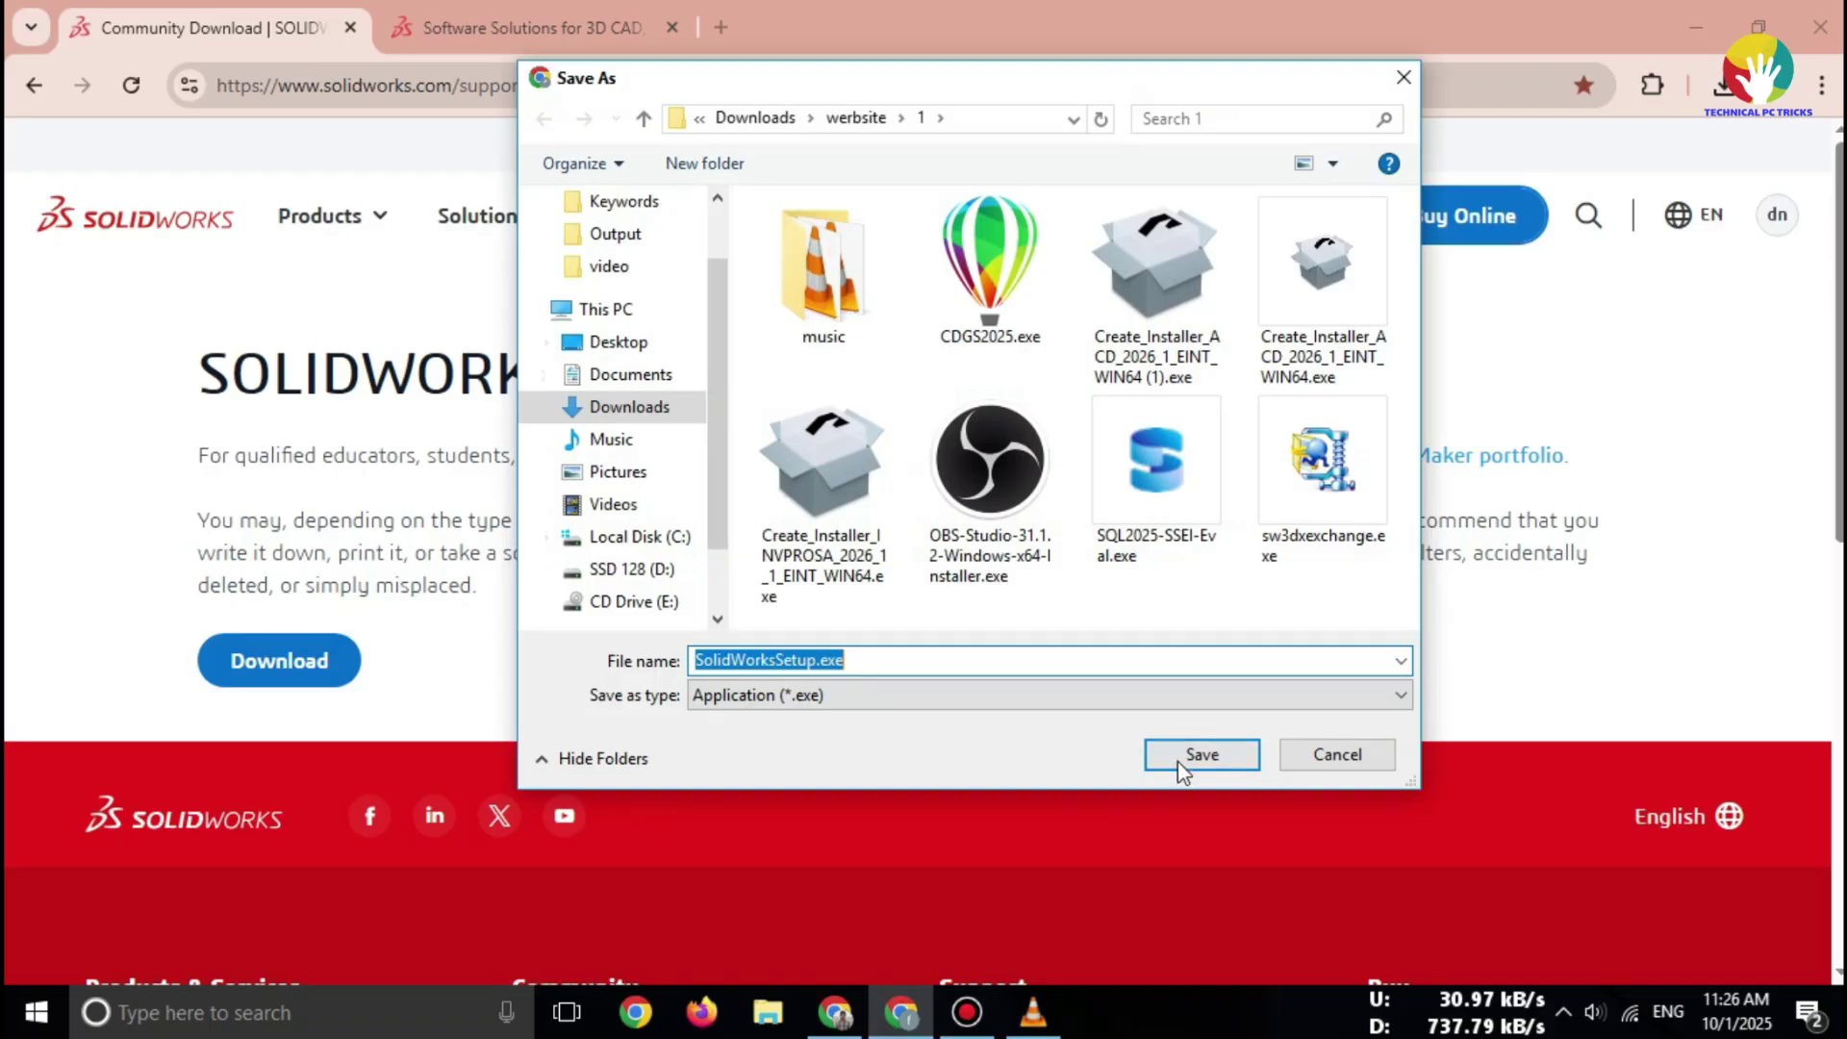
# - Save the SolidWorksSetup.exe installer into Downloads
pyautogui.click(1183, 756)
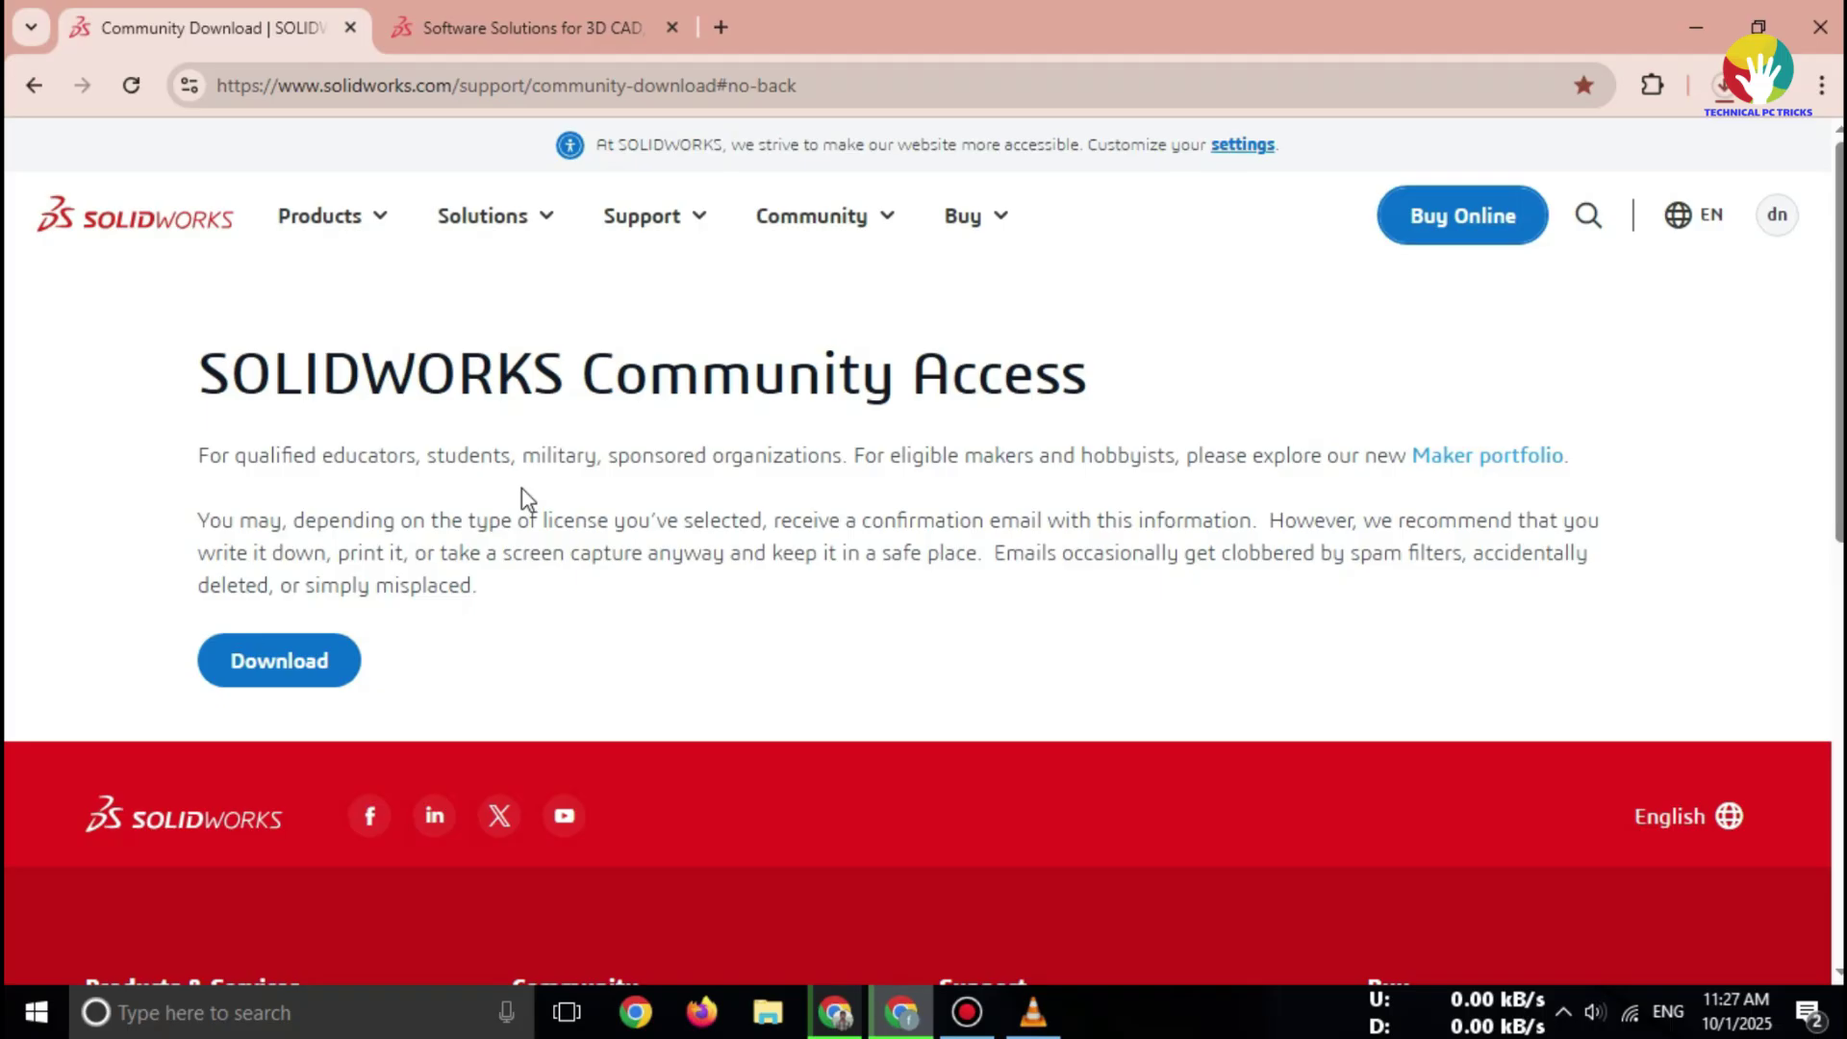
pyautogui.scroll(-2, 521, 491)
pyautogui.scroll(-4, 522, 502)
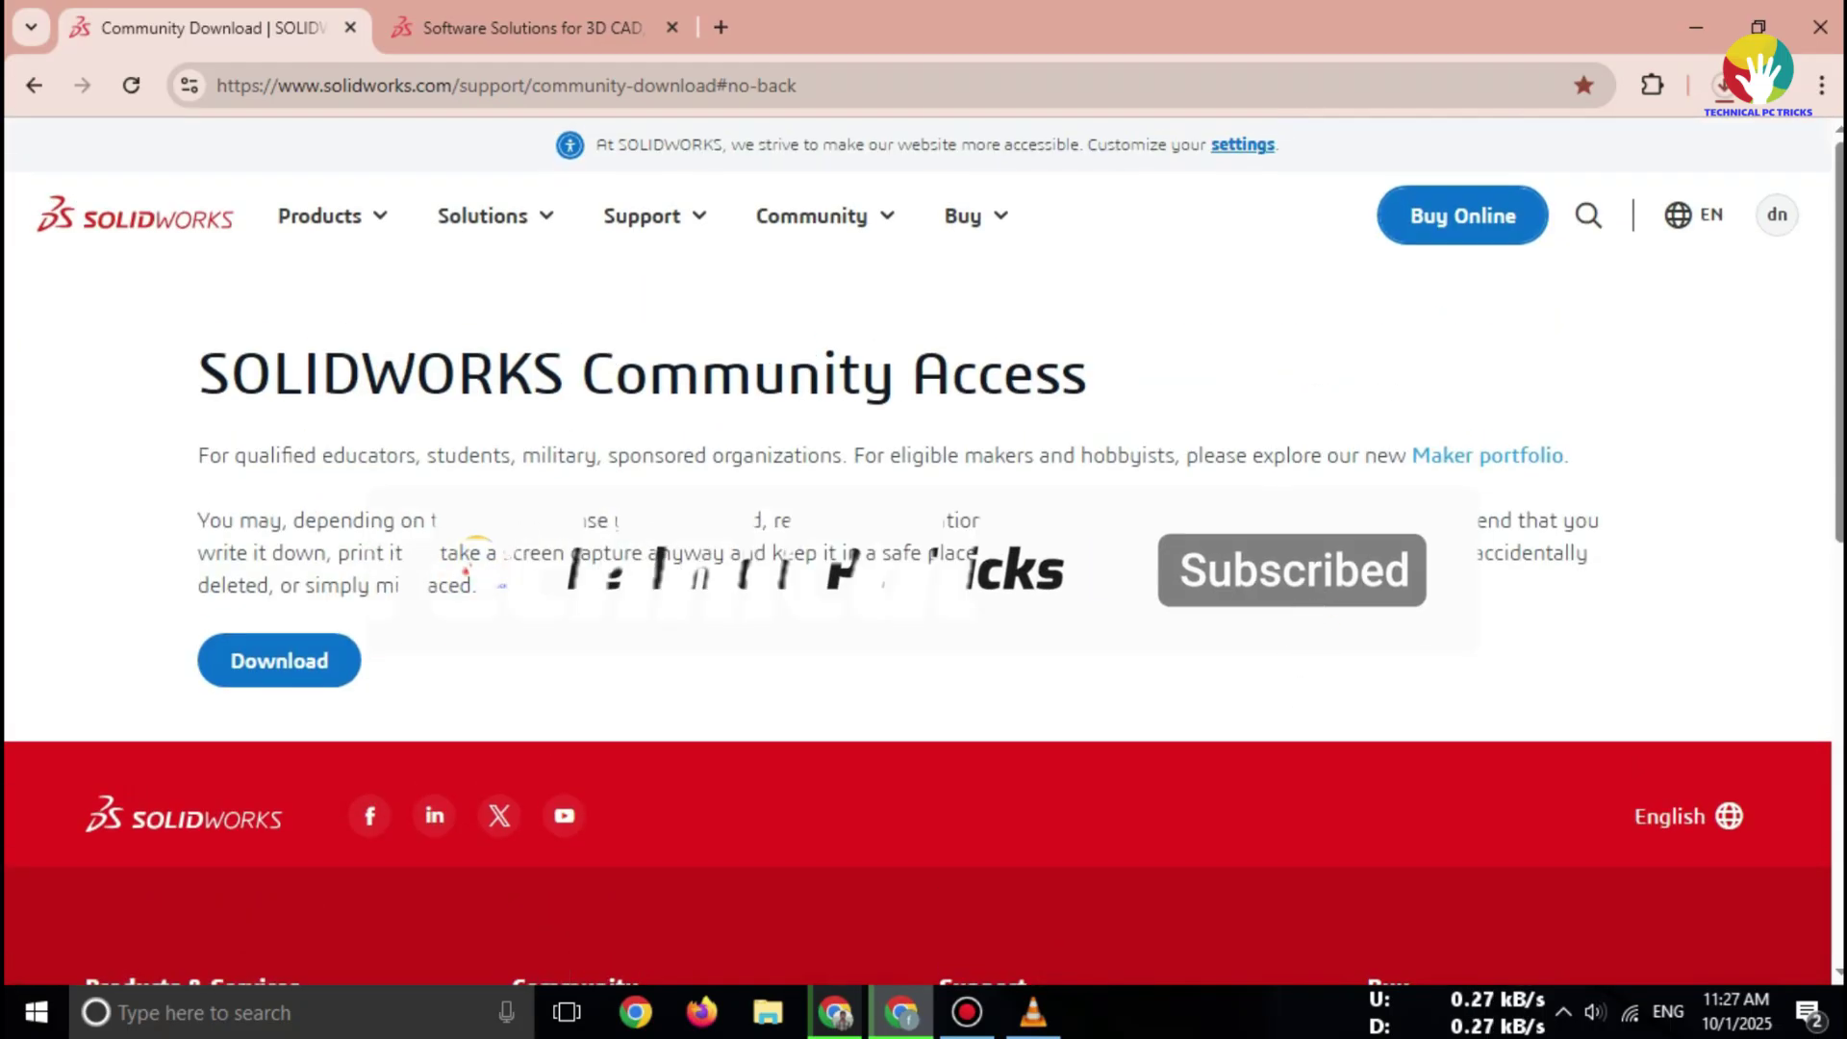
pyautogui.scroll(-1, 523, 514)
pyautogui.scroll(-3, 523, 514)
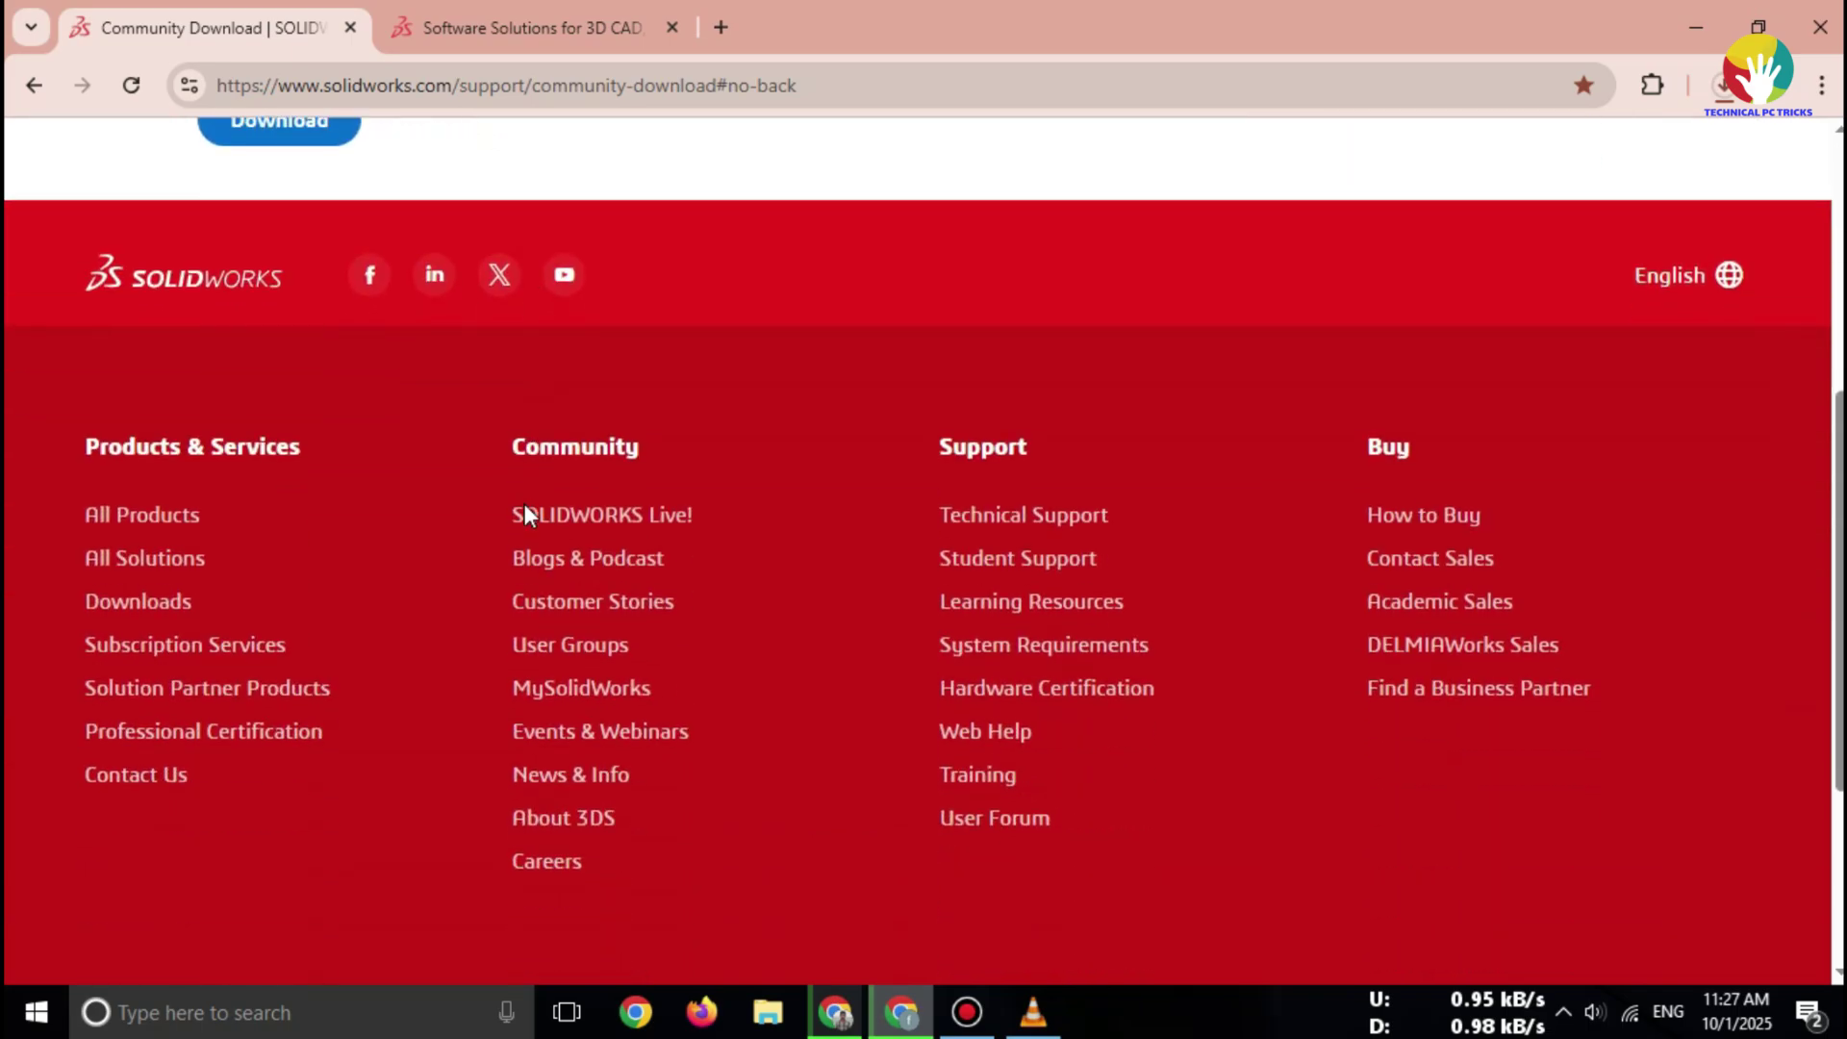
pyautogui.scroll(5, 526, 516)
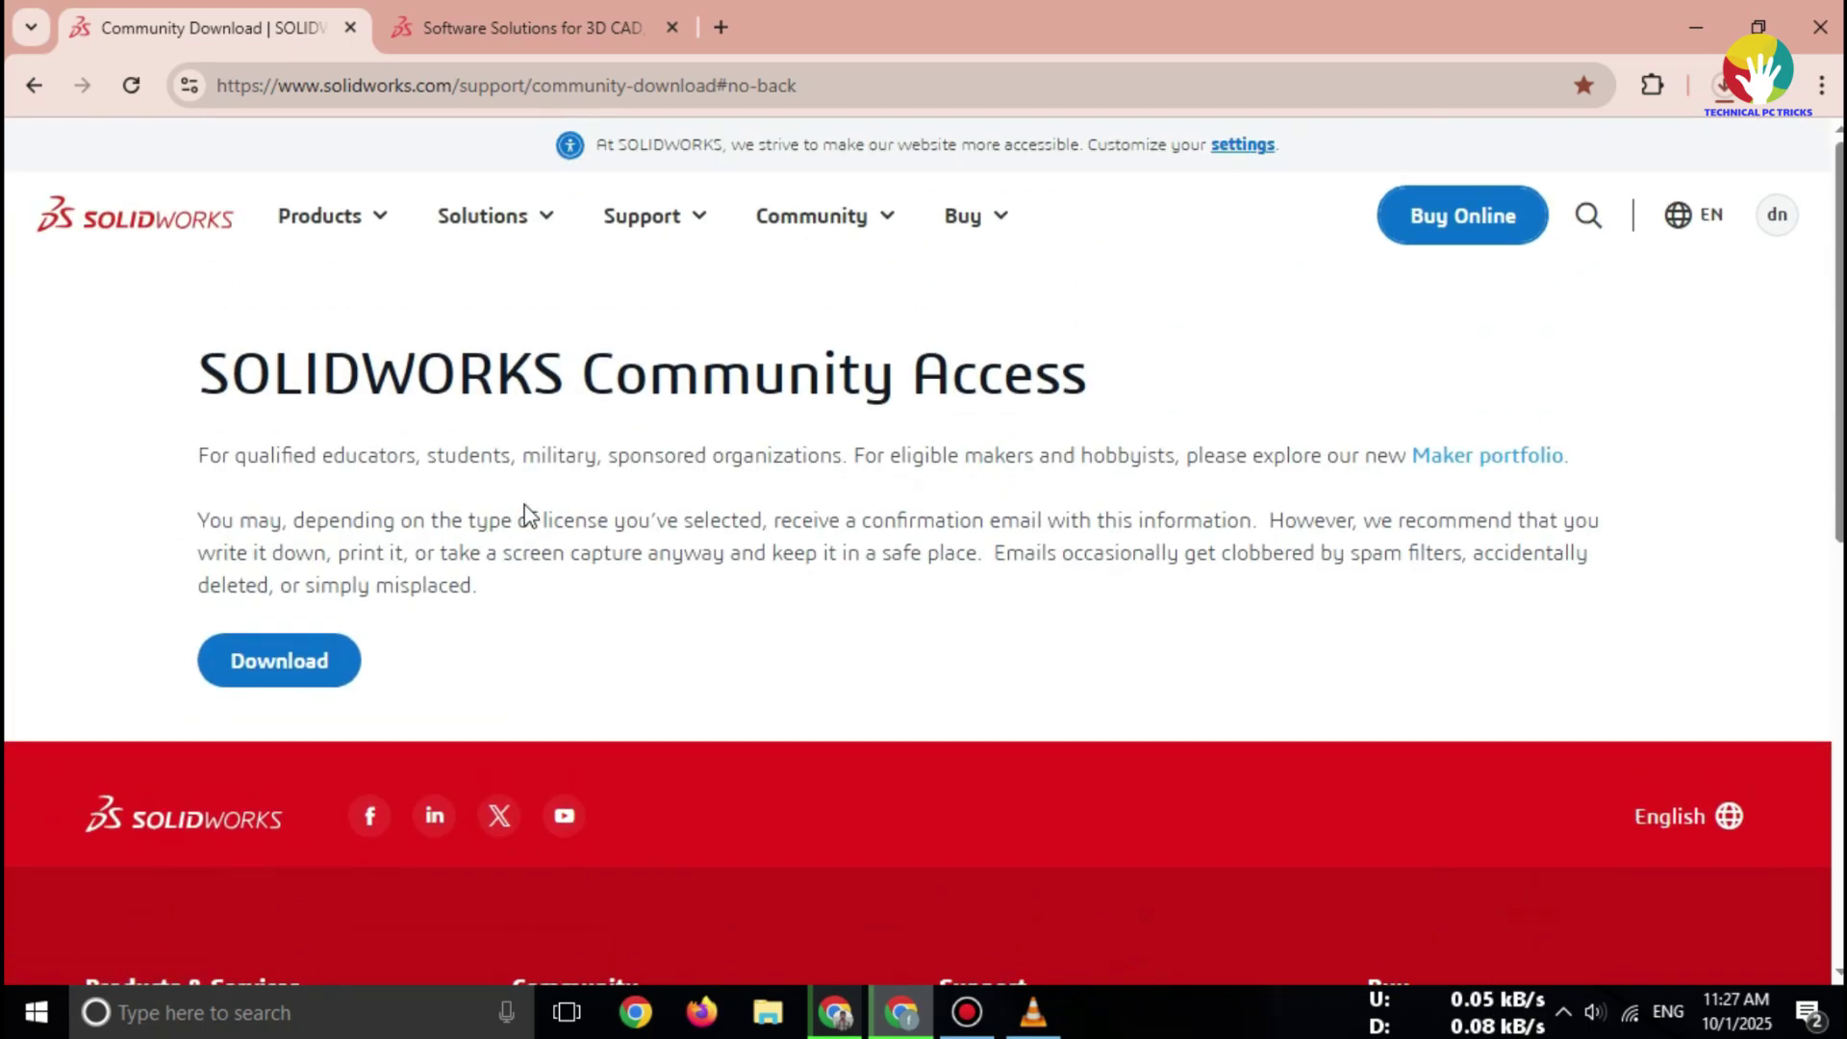